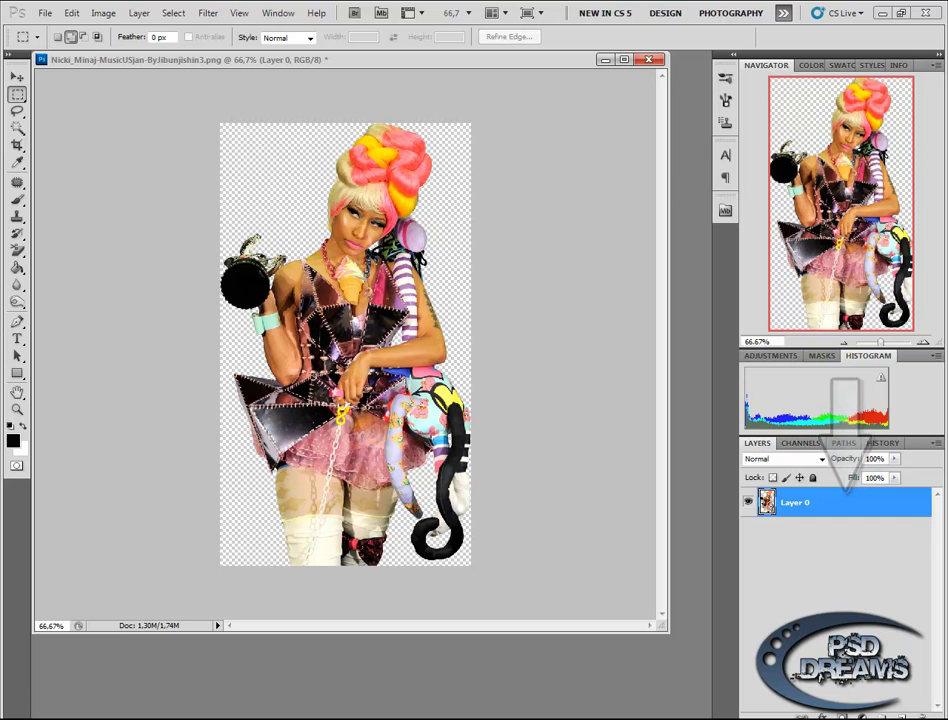
# Step: Select the photo's shadows with Color Range and copy them onto a new layer
pyautogui.click(173, 12)
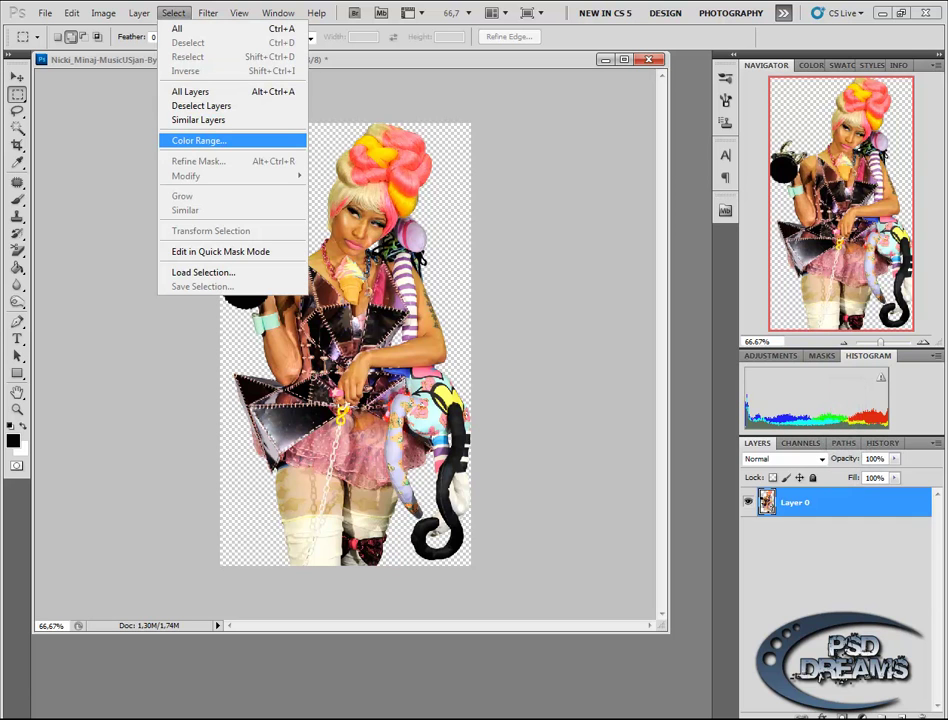
pyautogui.click(199, 141)
pyautogui.click(524, 164)
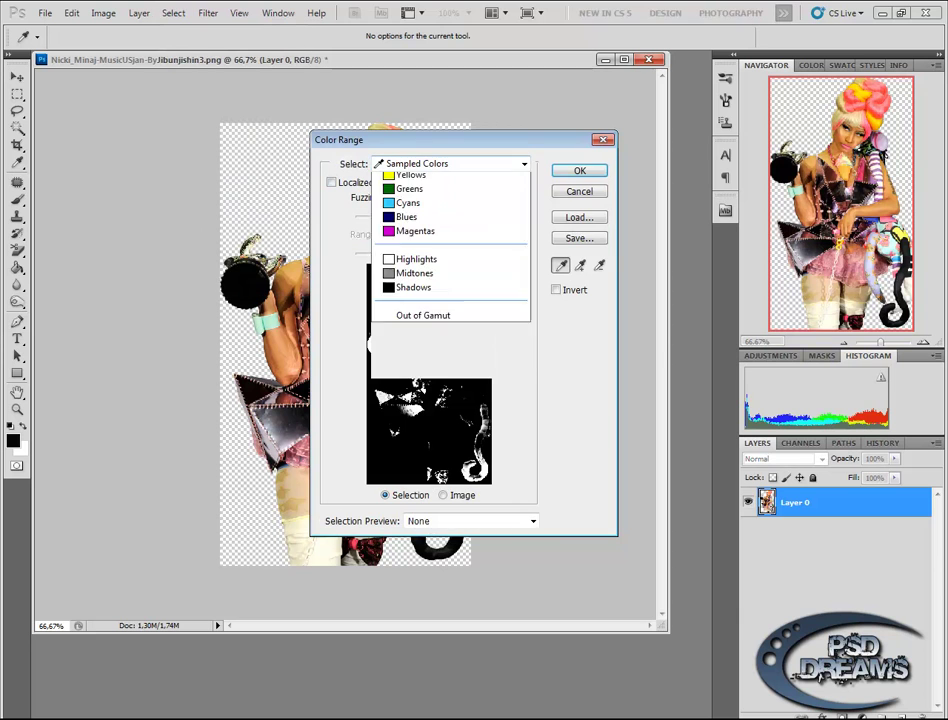
pyautogui.press('Down')
pyautogui.press('Down')
pyautogui.press('Down')
pyautogui.press('Down')
pyautogui.press('Down')
pyautogui.press('Down')
pyautogui.press('Down')
pyautogui.press('Down')
pyautogui.press('Down')
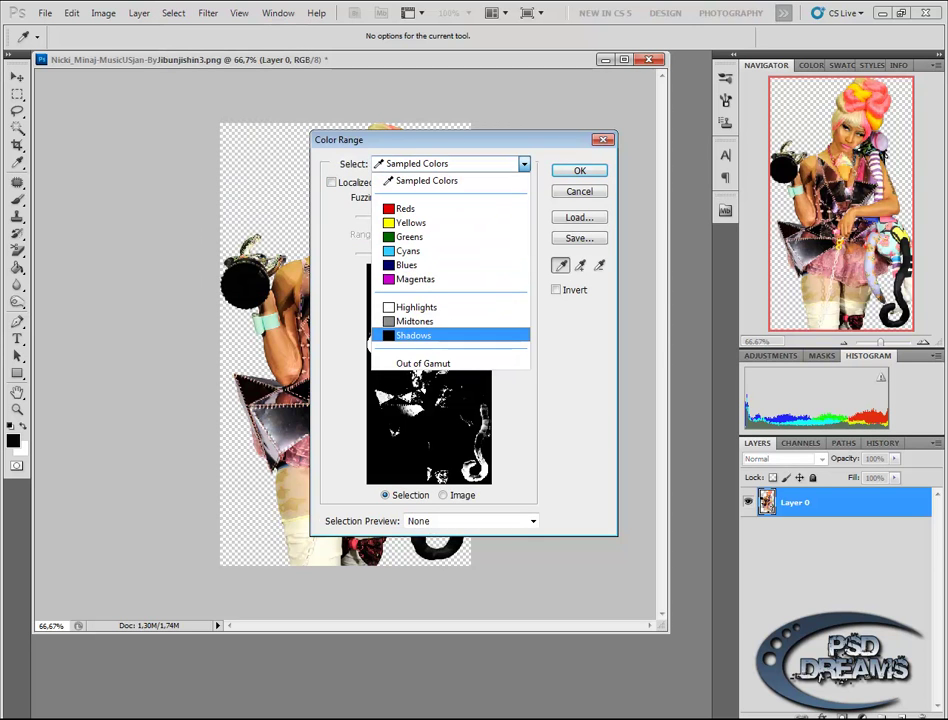
pyautogui.press('Return')
pyautogui.press('Return')
pyautogui.press('m')
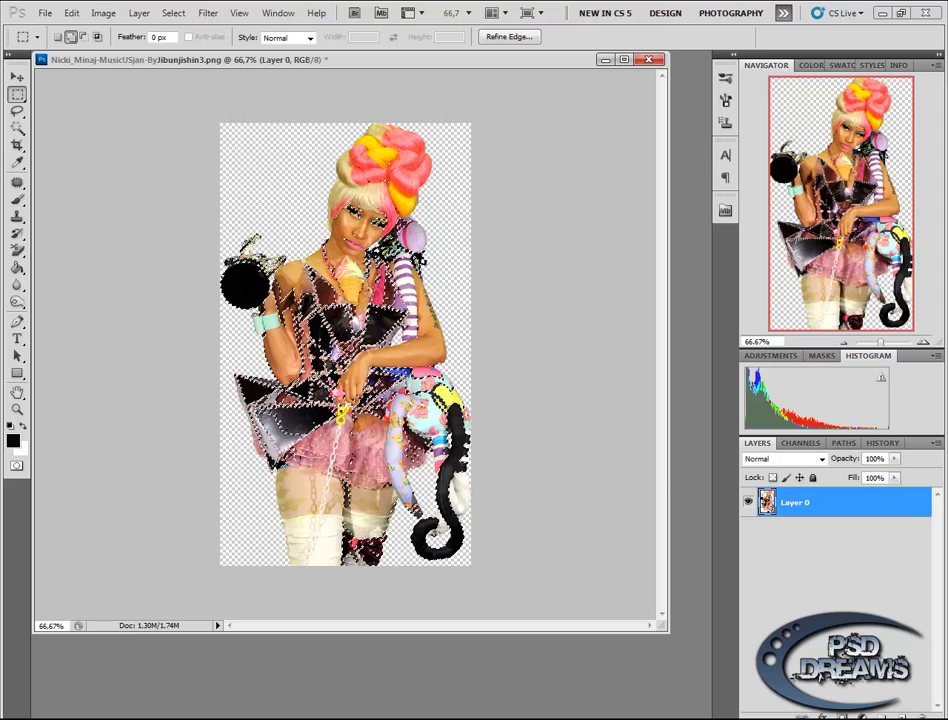
pyautogui.hotkey('ctrl', 'j')
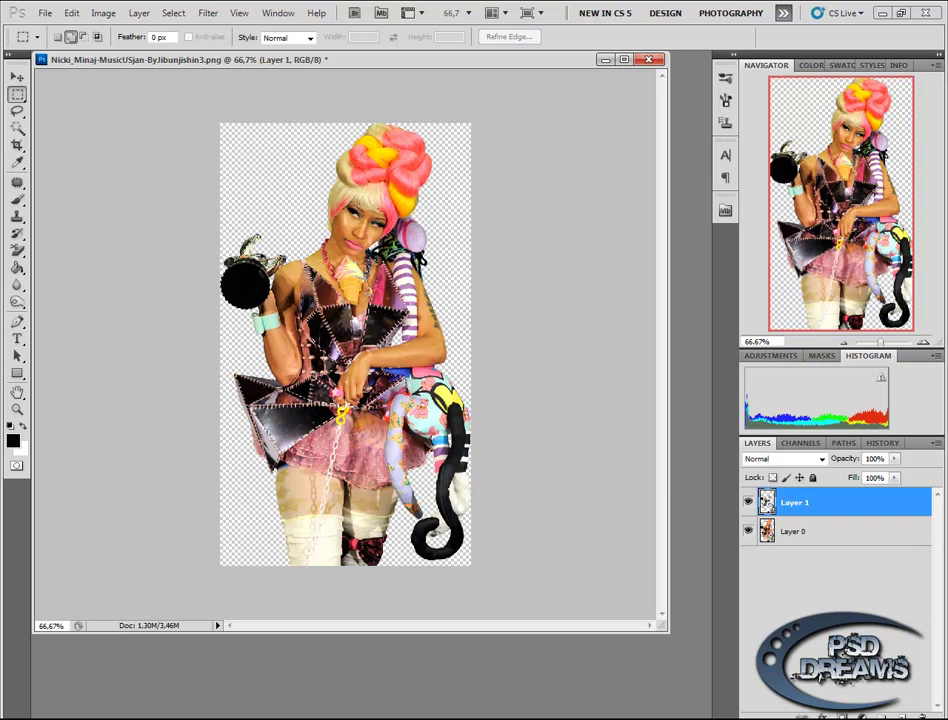
pyautogui.click(748, 531)
pyautogui.click(748, 531)
# Step: Select the midtones of Layer 0 with Color Range and copy them onto a new layer
pyautogui.click(842, 535)
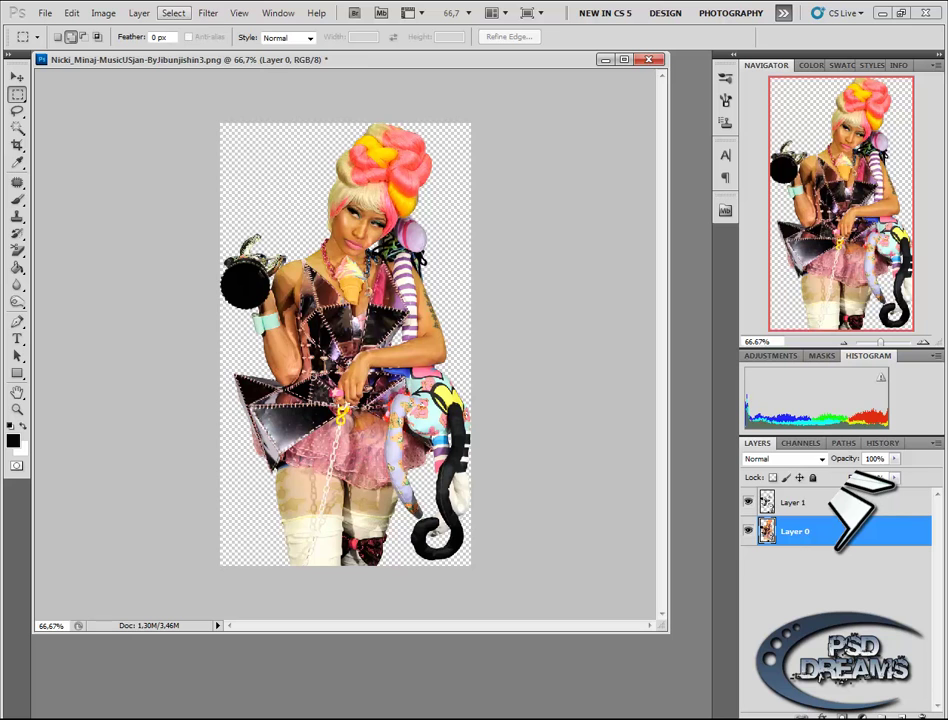
pyautogui.click(208, 13)
pyautogui.moveTo(173, 13)
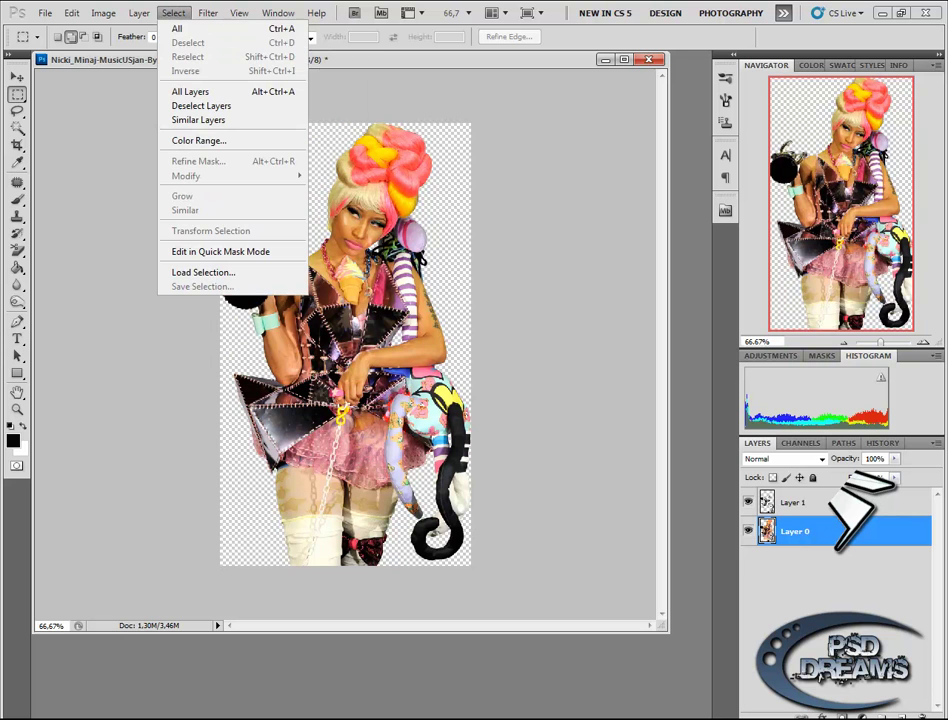
pyautogui.click(190, 140)
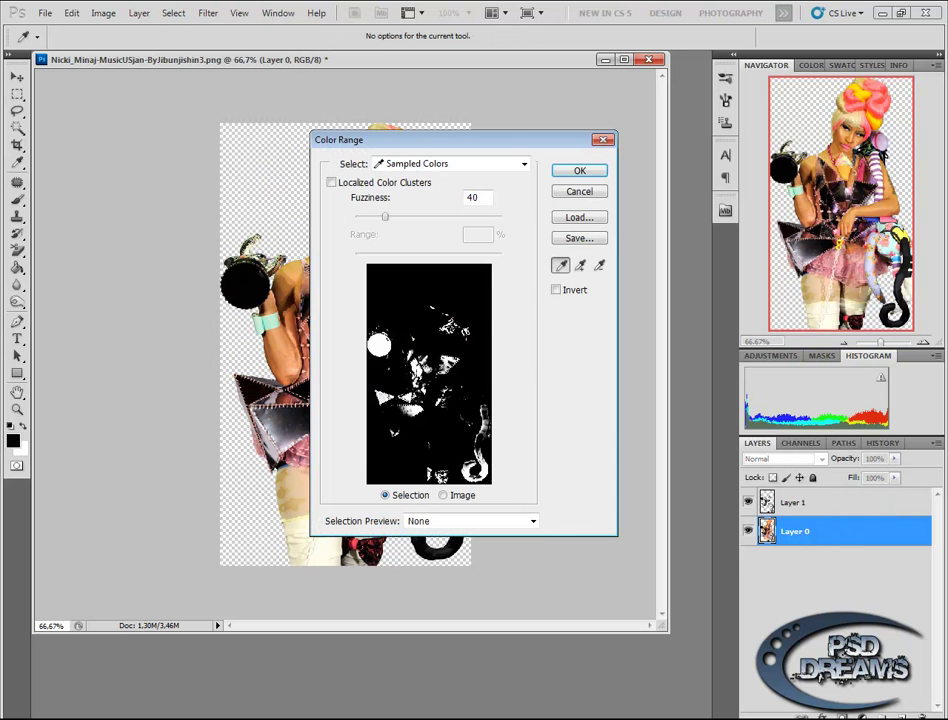
pyautogui.click(450, 163)
pyautogui.click(415, 321)
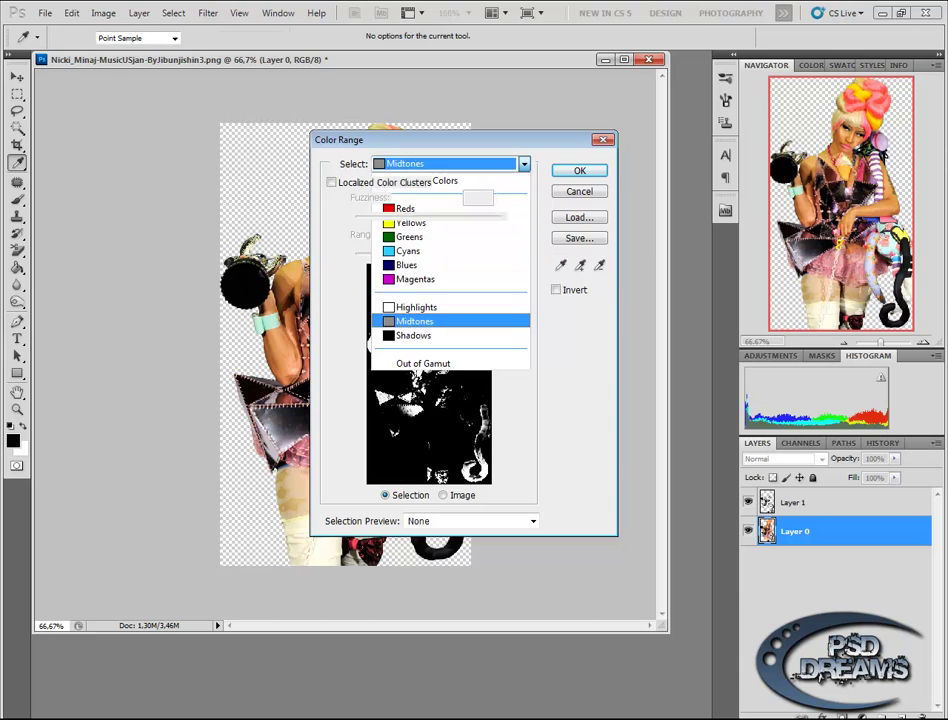
pyautogui.press('Return')
pyautogui.press('m')
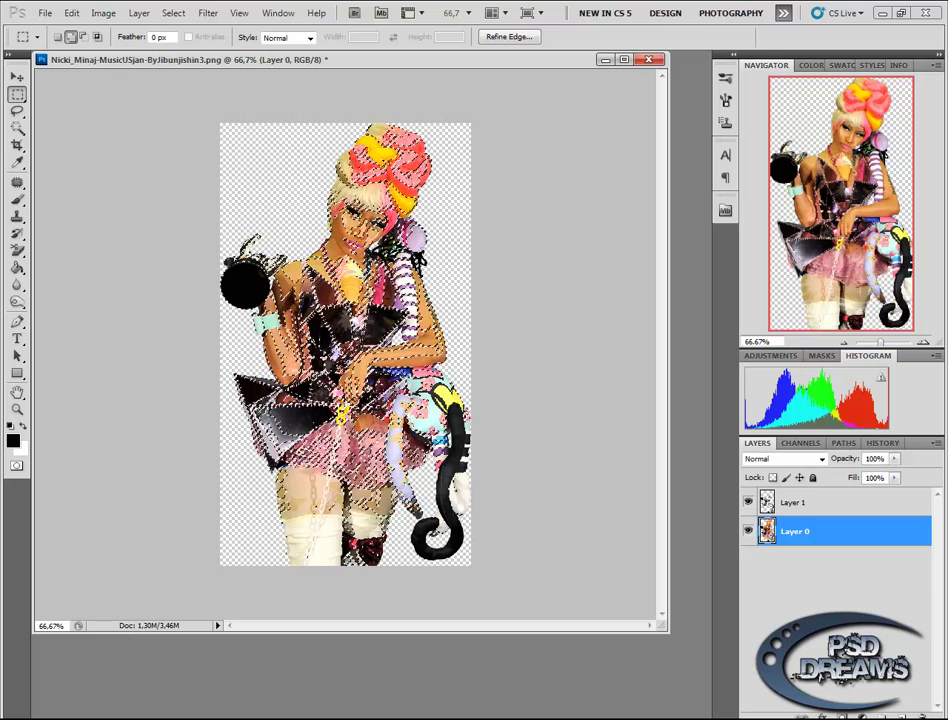
pyautogui.hotkey('ctrl', 'j')
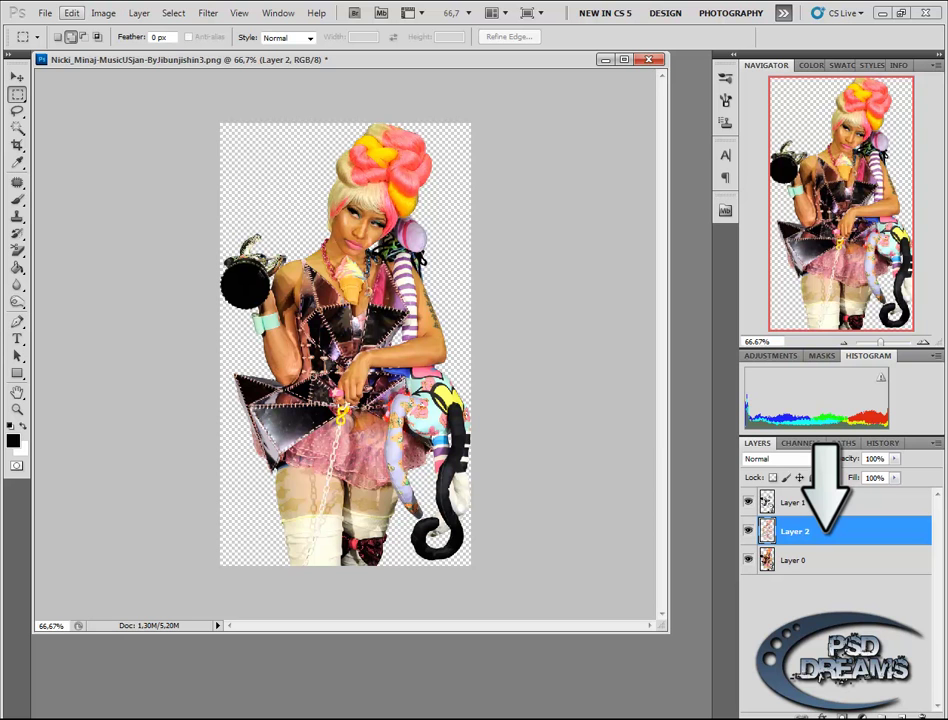
# Step: Fill the midtones layer with 50% Gray, preserving transparency
pyautogui.click(71, 13)
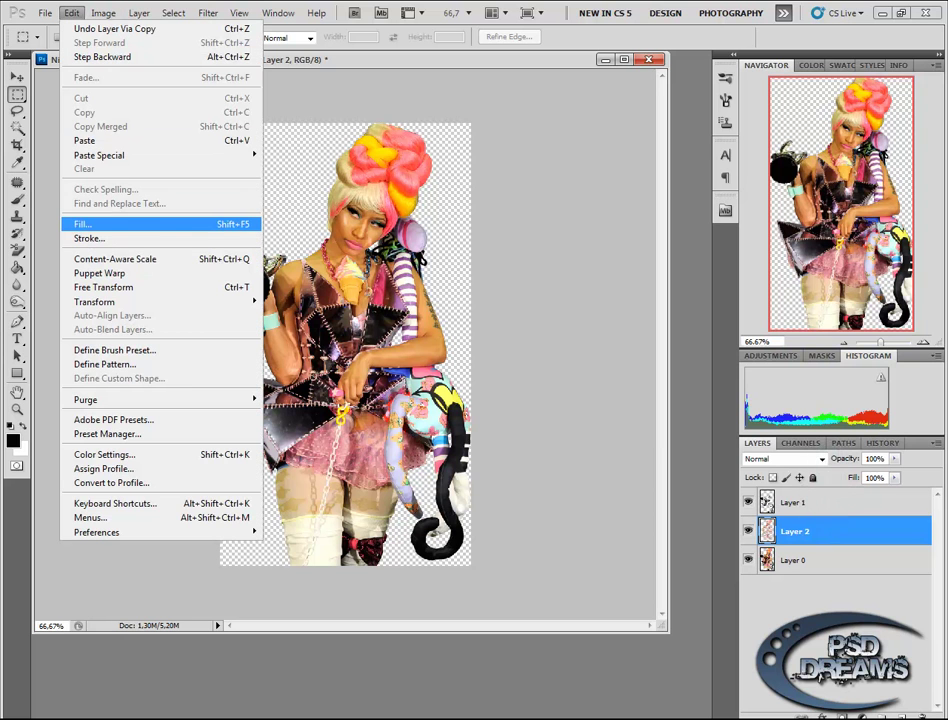
pyautogui.click(83, 224)
pyautogui.click(420, 231)
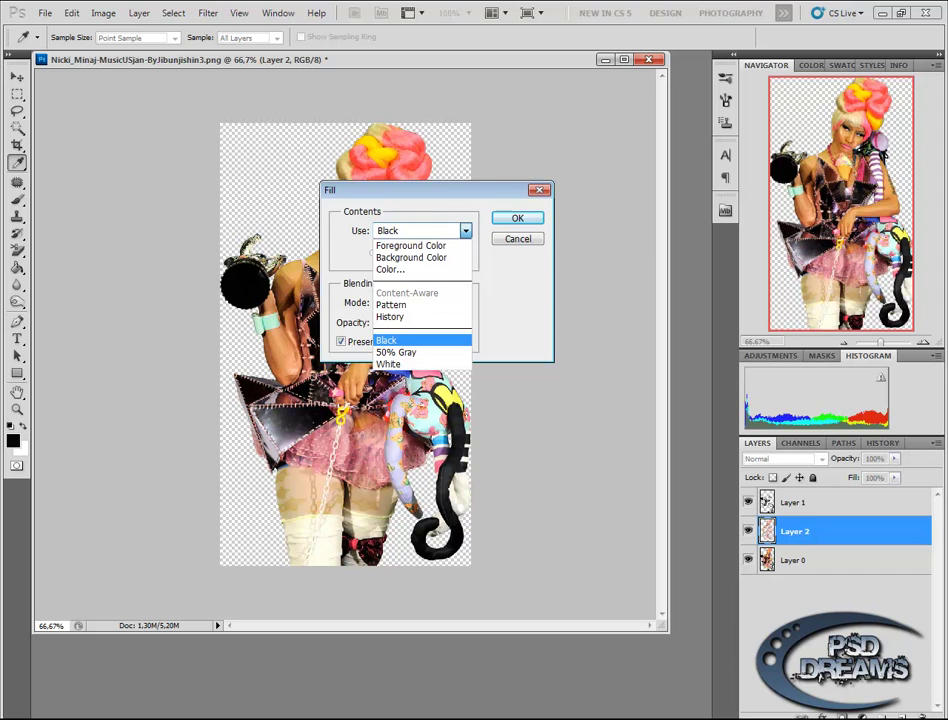
pyautogui.press('Down')
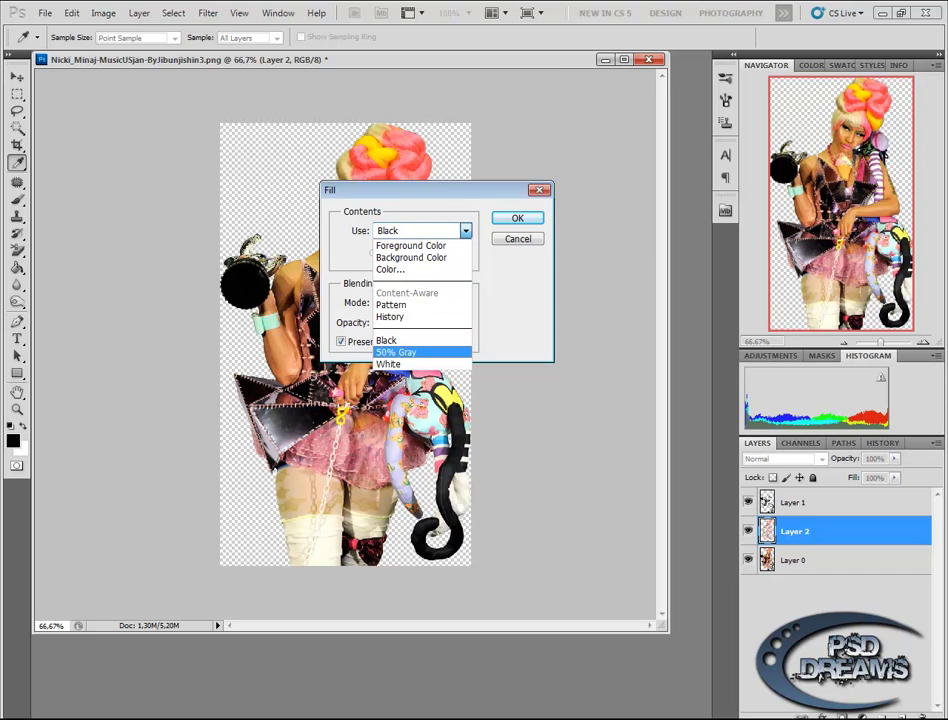
pyautogui.press('Return')
pyautogui.press('Return')
pyautogui.press('m')
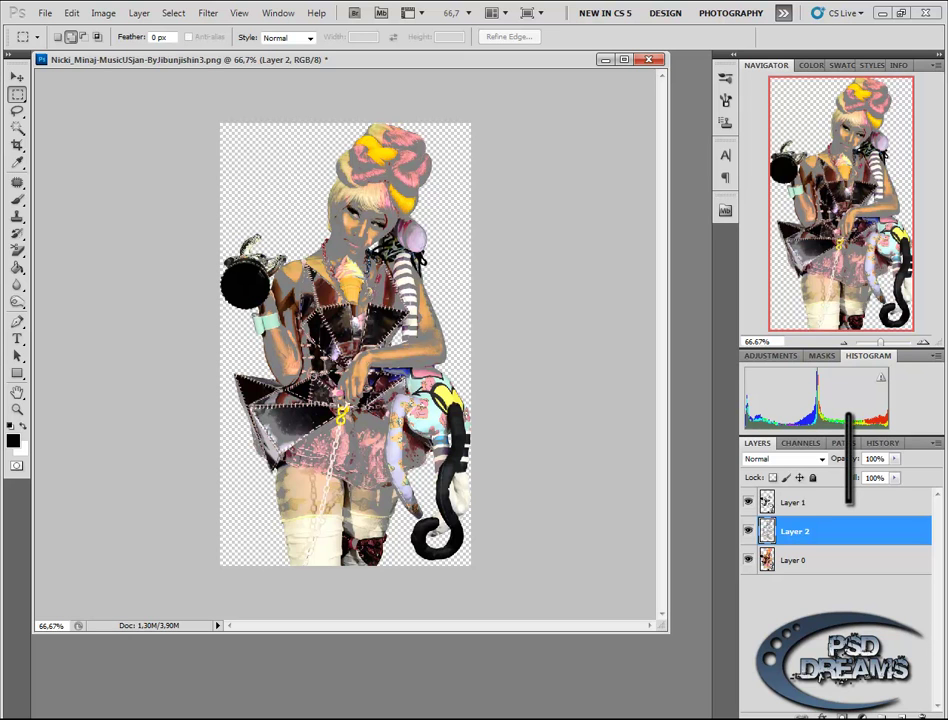
# Step: Fill the shadows layer, Layer 1, with Black while preserving transparency, and merge it down into the gray midtones layer
pyautogui.click(795, 503)
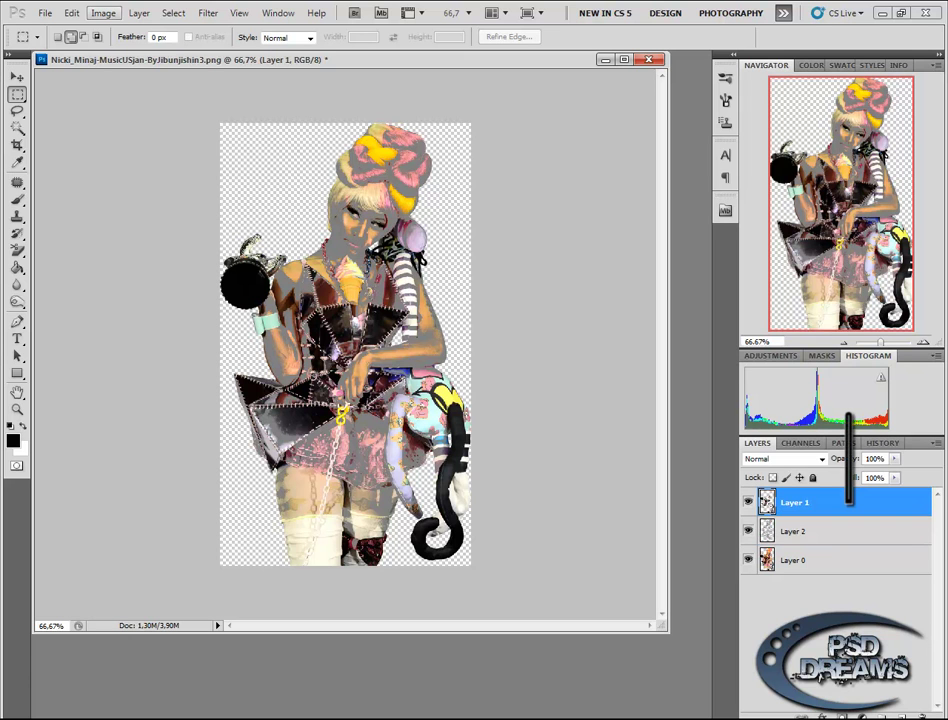
pyautogui.click(72, 13)
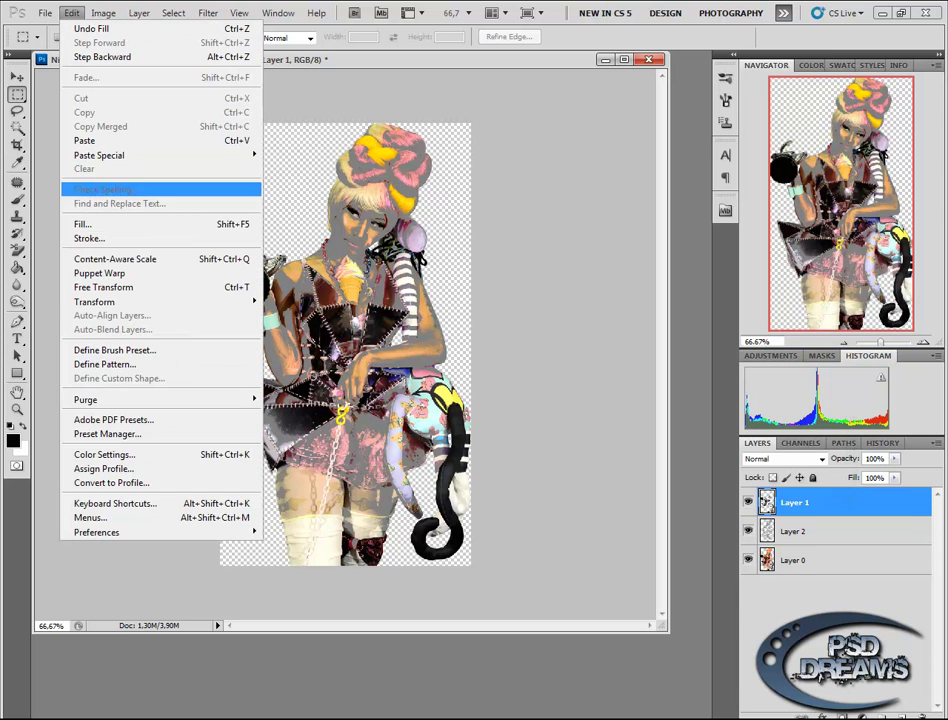
pyautogui.click(82, 224)
pyautogui.click(432, 231)
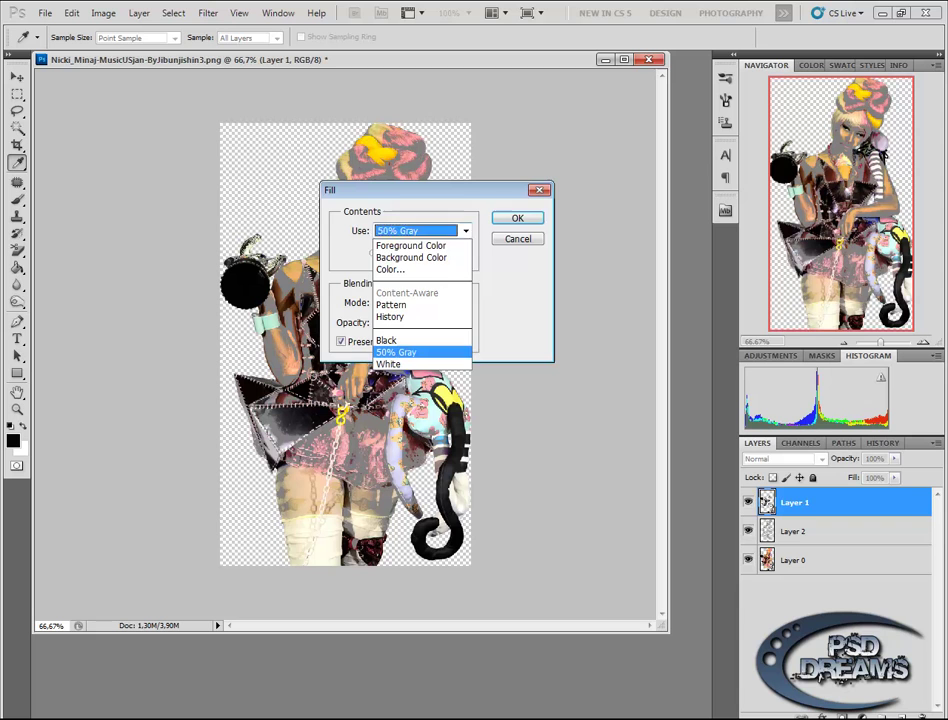
pyautogui.click(400, 340)
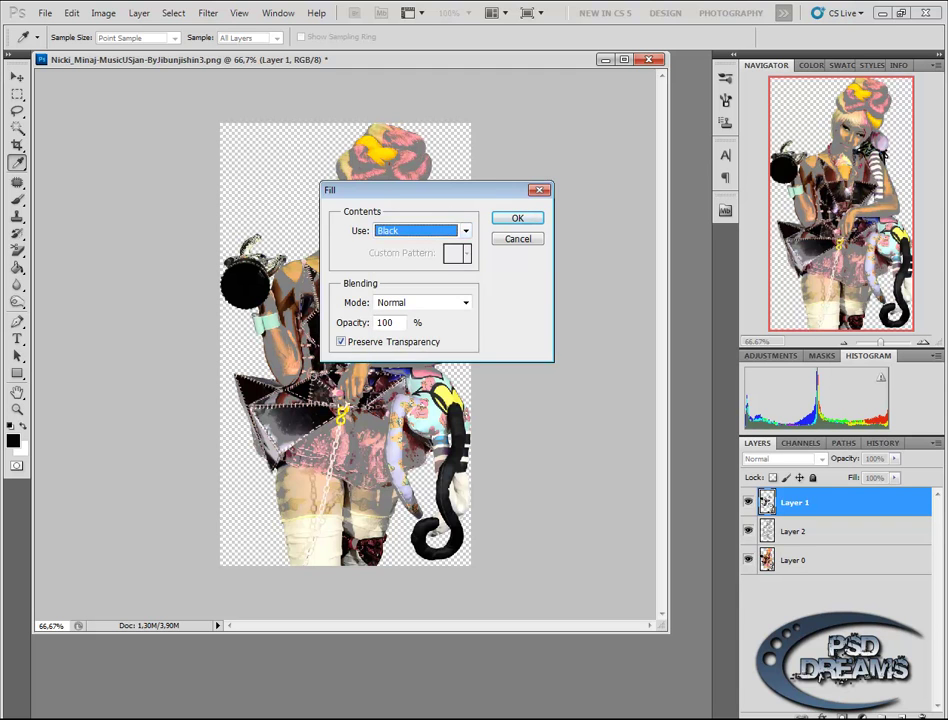
pyautogui.press('Return')
pyautogui.press('m')
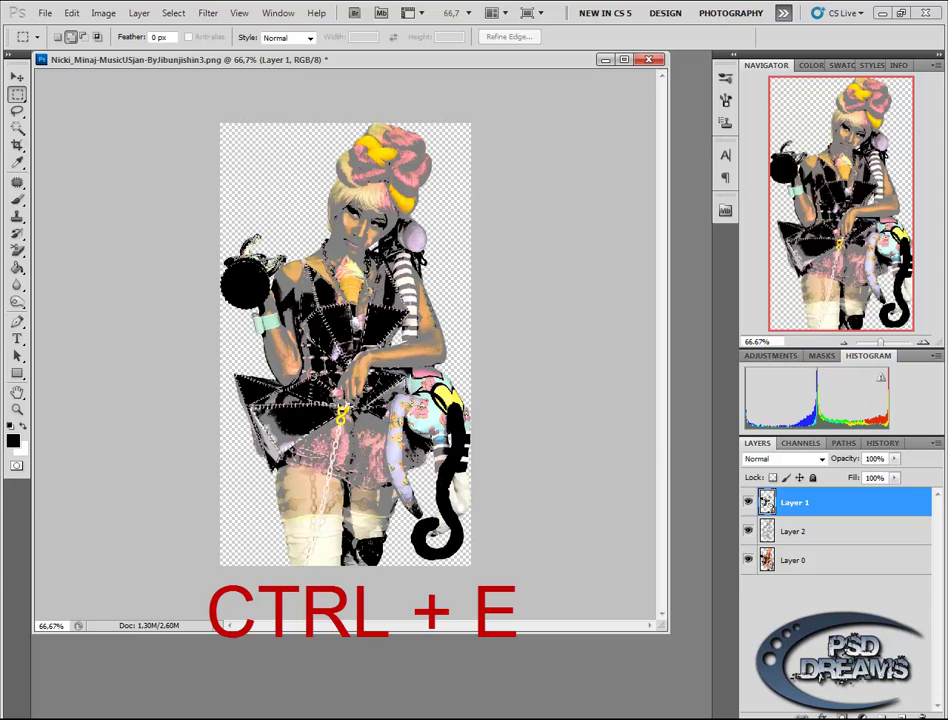
pyautogui.hotkey('ctrl', 'e')
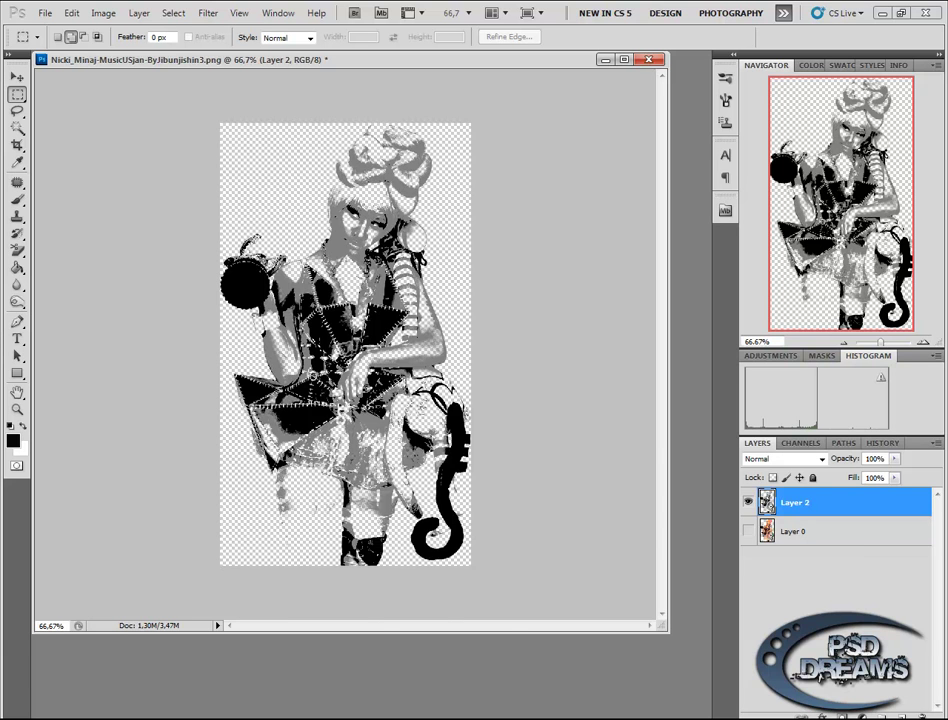
# Step: Copy the whole merged layer and create a new 508 x 896 pixel transparent document from the Clipboard preset
pyautogui.hotkey('ctrl', 'a')
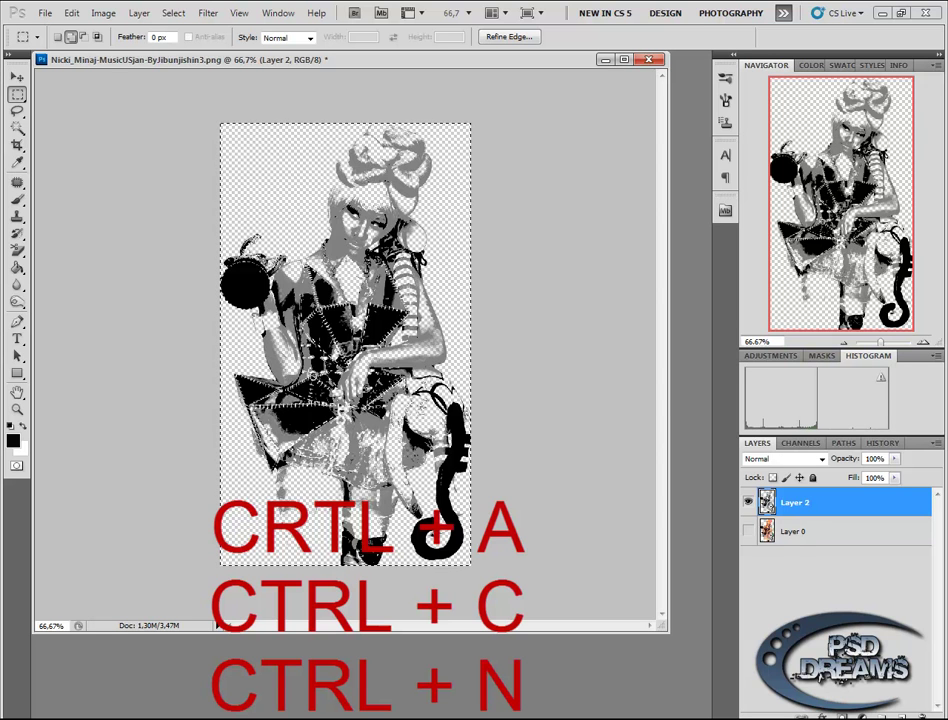
pyautogui.hotkey('ctrl', 'c')
pyautogui.hotkey('ctrl', 'n')
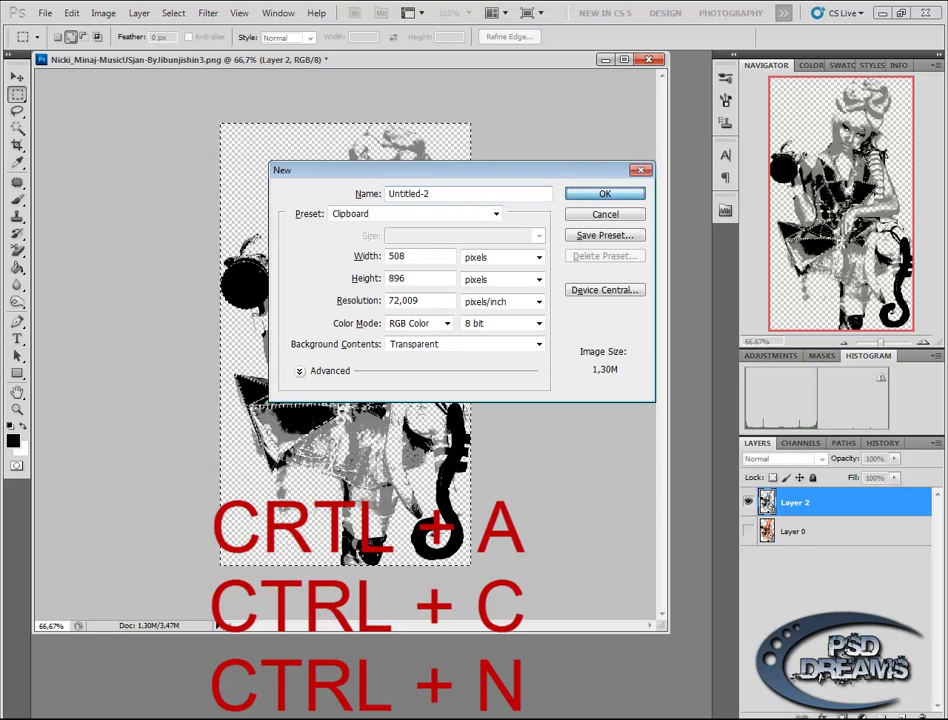
pyautogui.press('Return')
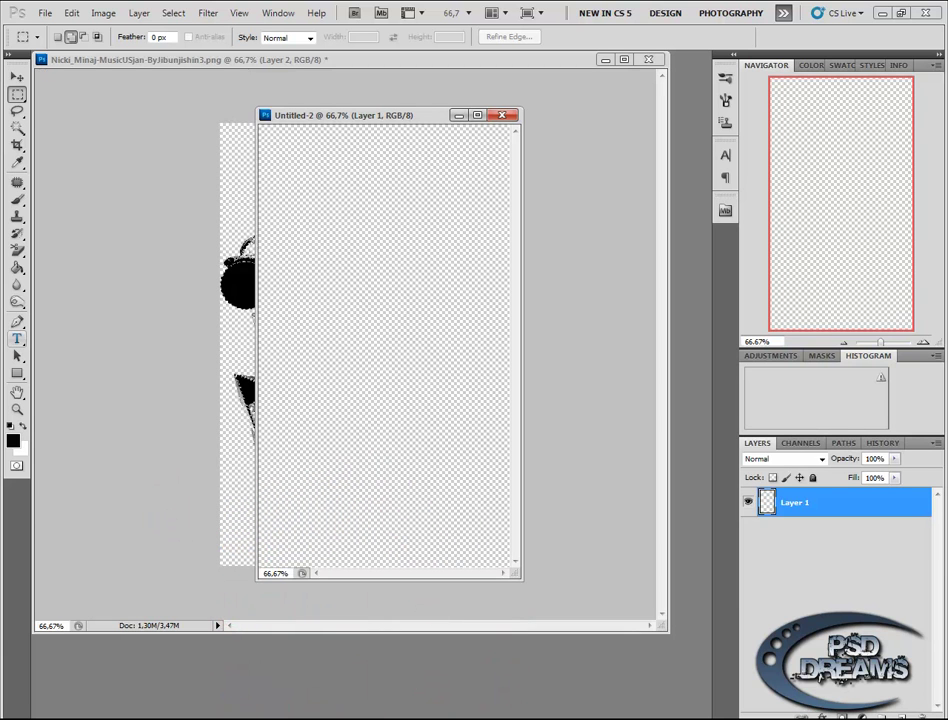
# Step: Add a line of random filler letters near the top of the new canvas and move it fully inside the left edge
pyautogui.click(17, 338)
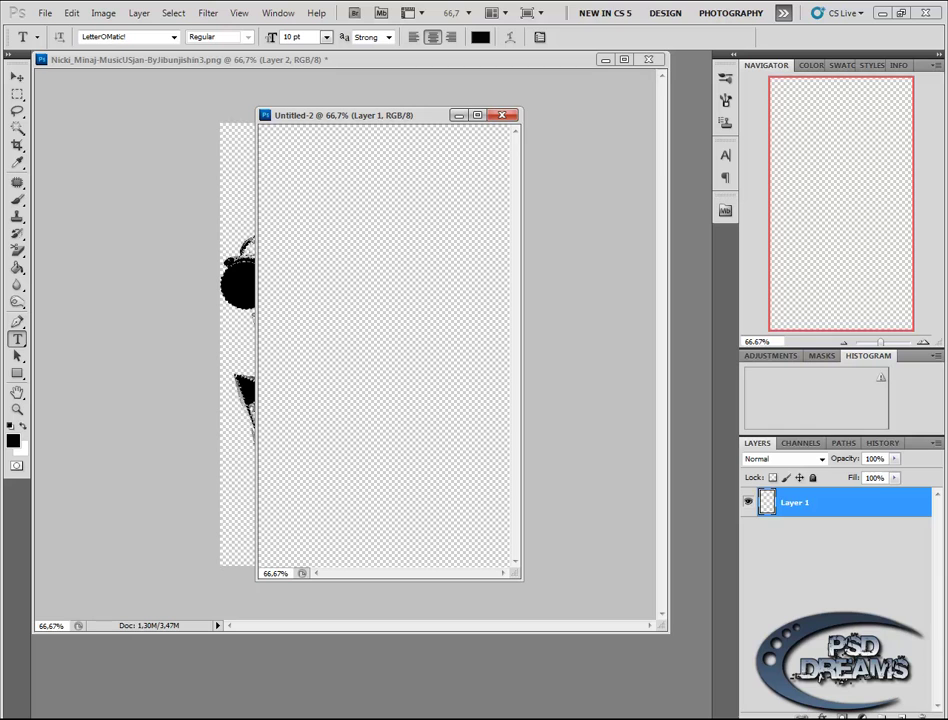
pyautogui.click(276, 151)
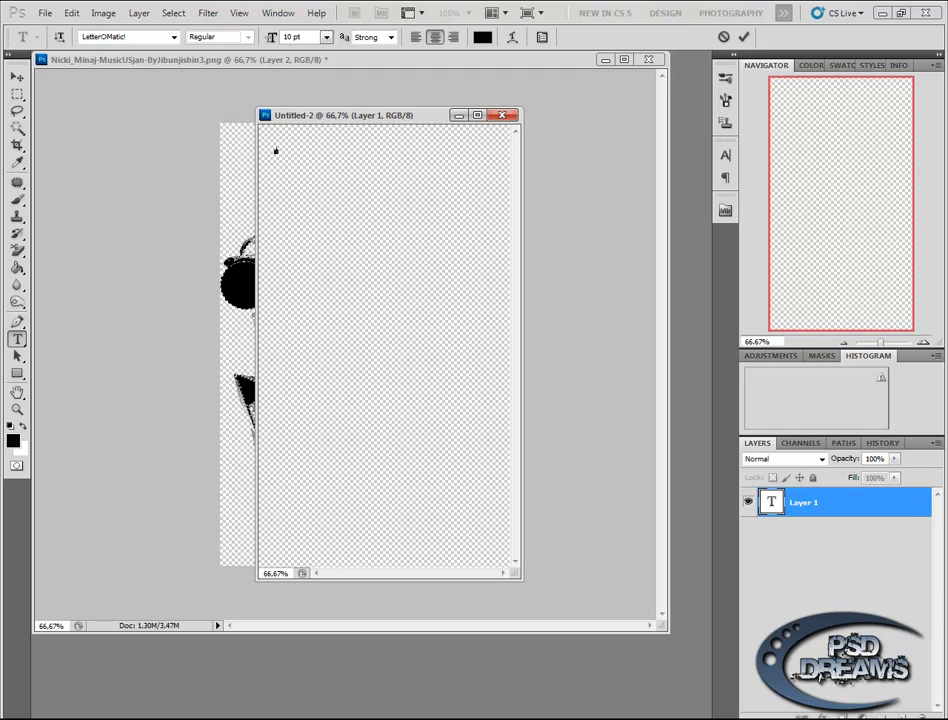
pyautogui.write('Neopkaskepopokaepokpoaekpoa')
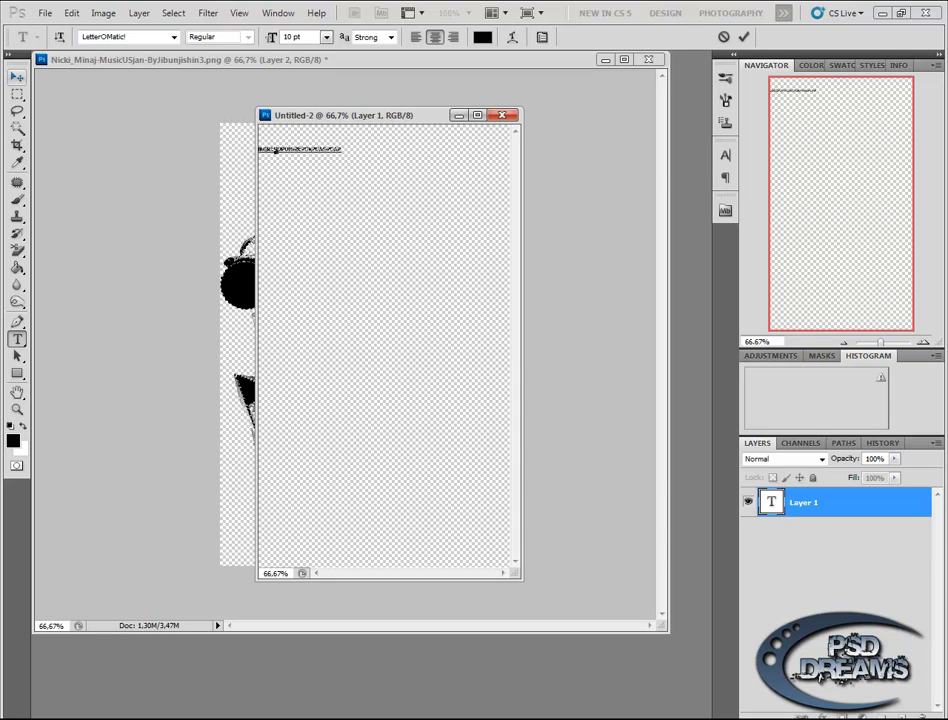
pyautogui.click(17, 77)
pyautogui.moveTo(305, 151); pyautogui.dragTo(351, 152)
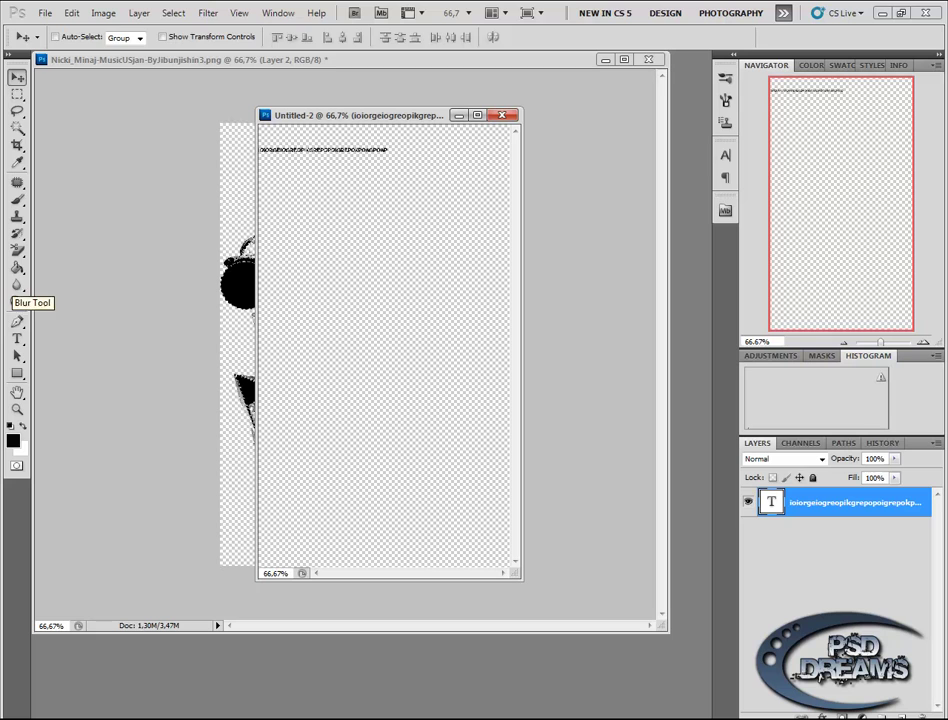
# Step: Insert more random letters into the middle of the text line and move the line up against the canvas's top edge
pyautogui.click(17, 339)
pyautogui.click(321, 150)
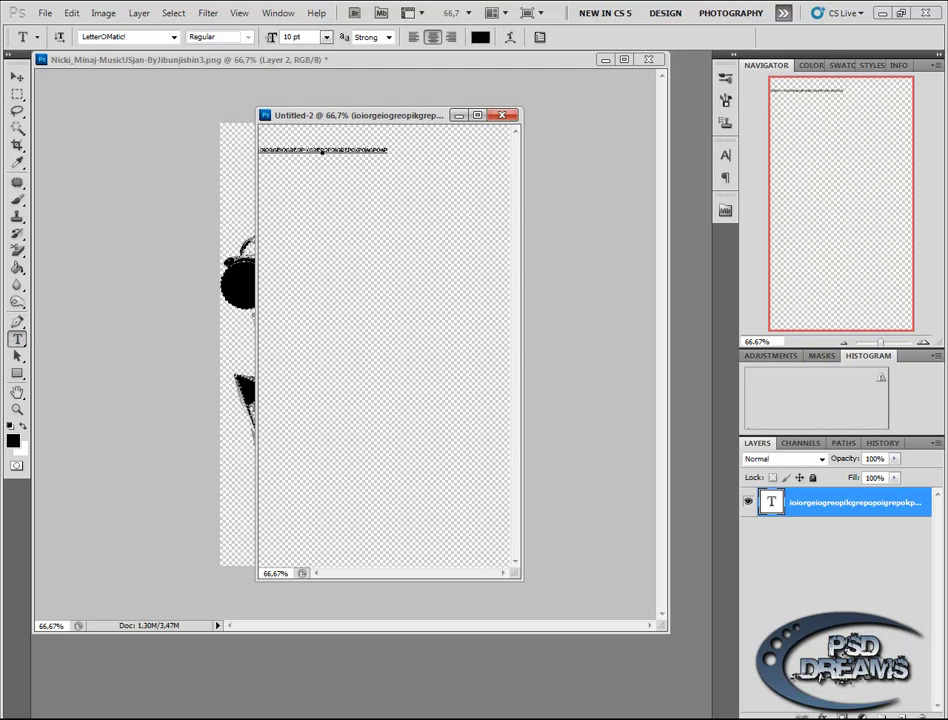
pyautogui.write('rgerregagpomr')
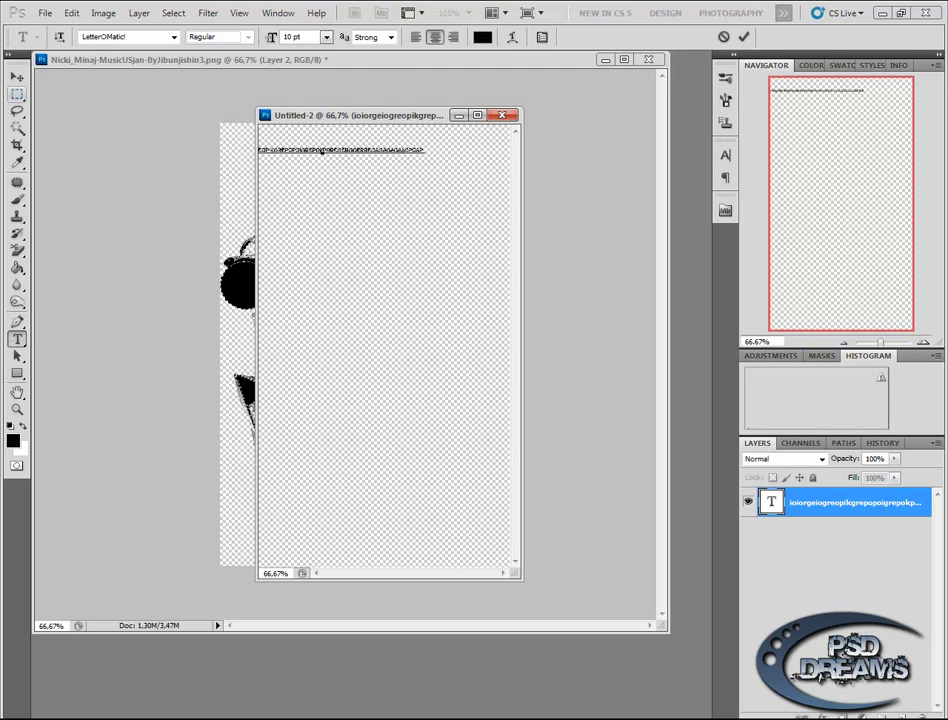
pyautogui.click(17, 77)
pyautogui.moveTo(330, 151); pyautogui.dragTo(380, 136)
# Step: Enlarge the document window at 100% zoom and insert more random letters so the text line spans the full canvas width
pyautogui.hotkey('ctrl', '+')
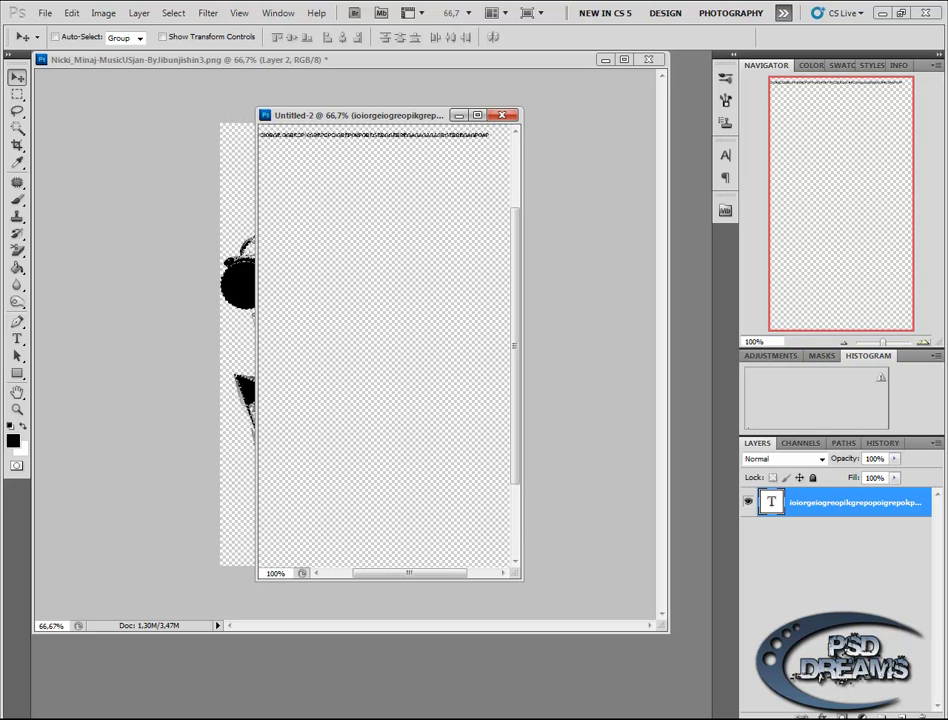
pyautogui.scroll(3, 384, 345)
pyautogui.moveTo(520, 578); pyautogui.dragTo(744, 692)
pyautogui.scroll(2, 495, 405)
pyautogui.press('a')
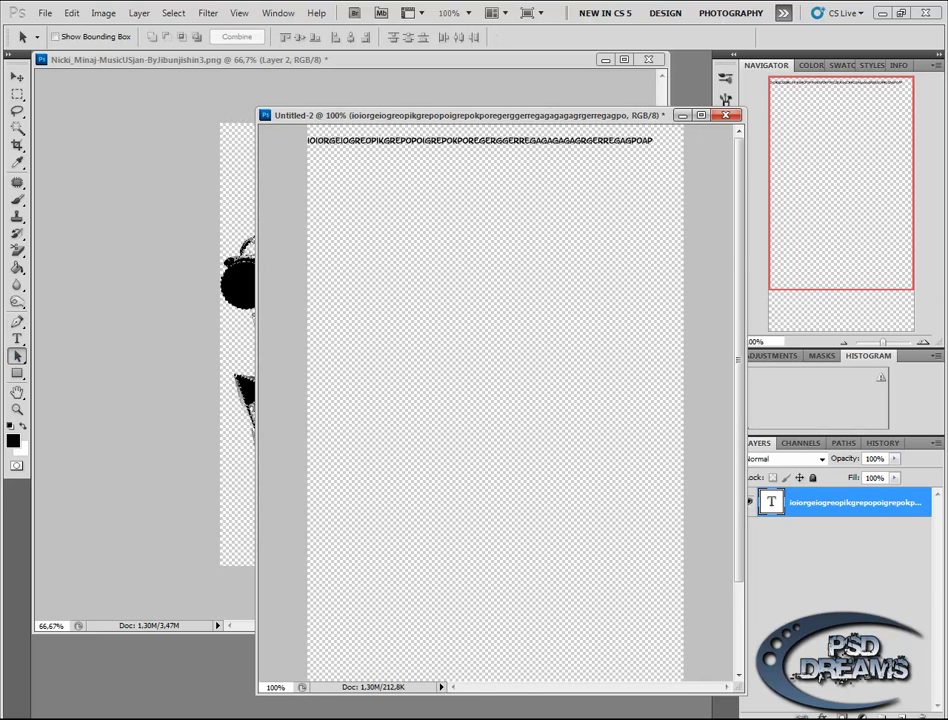
pyautogui.press('t')
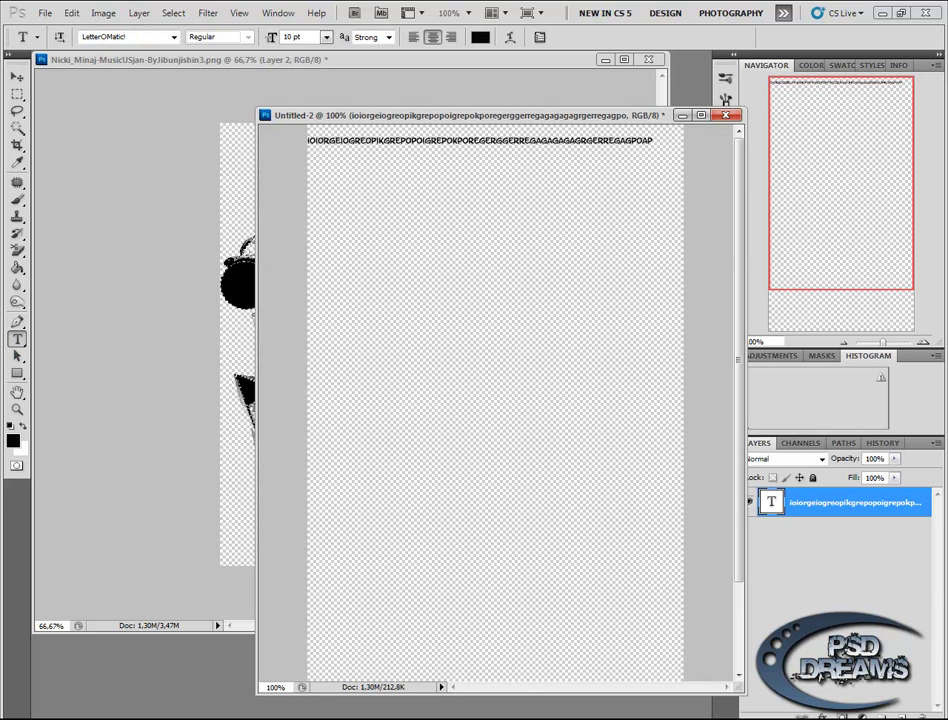
pyautogui.click(479, 141)
pyautogui.write('wret')
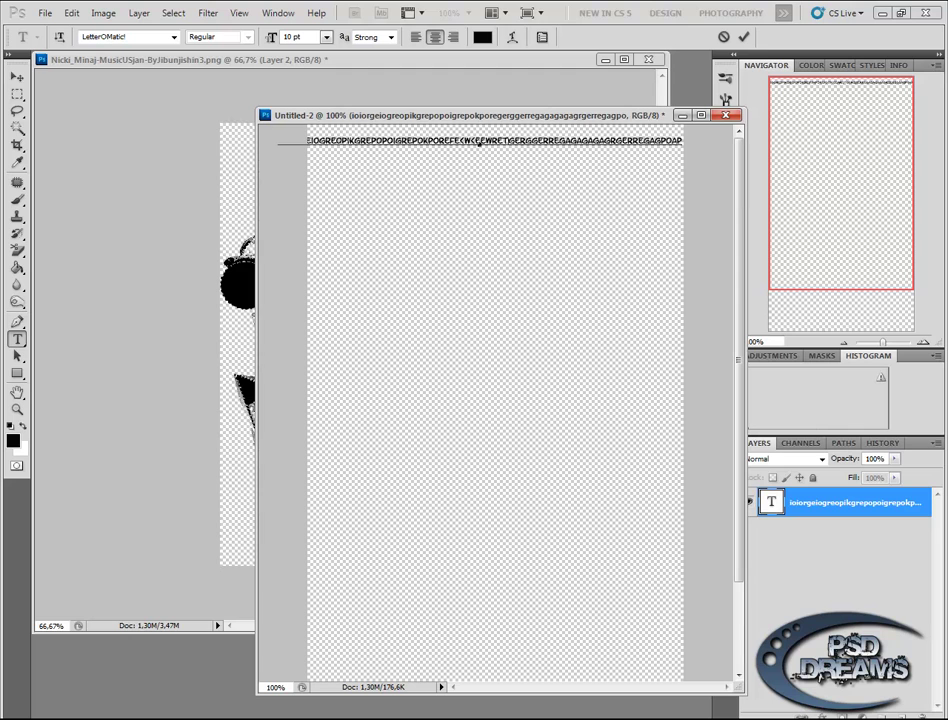
pyautogui.write('we')
# Step: Copy the whole filler text line and paste it on two new lines directly below
pyautogui.hotkey('ctrl', 'a')
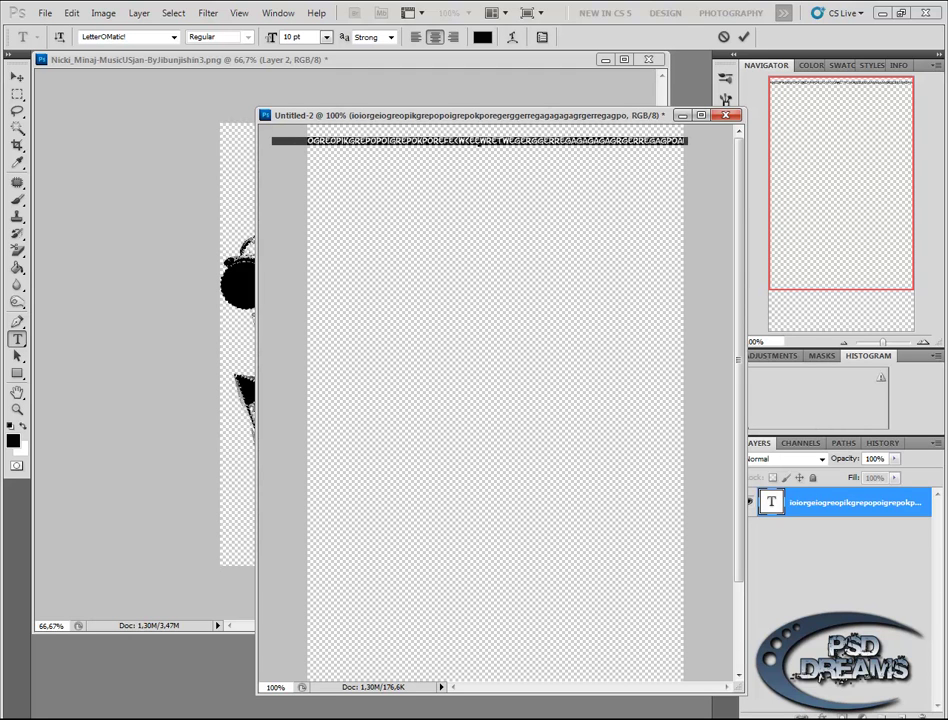
pyautogui.click(480, 141)
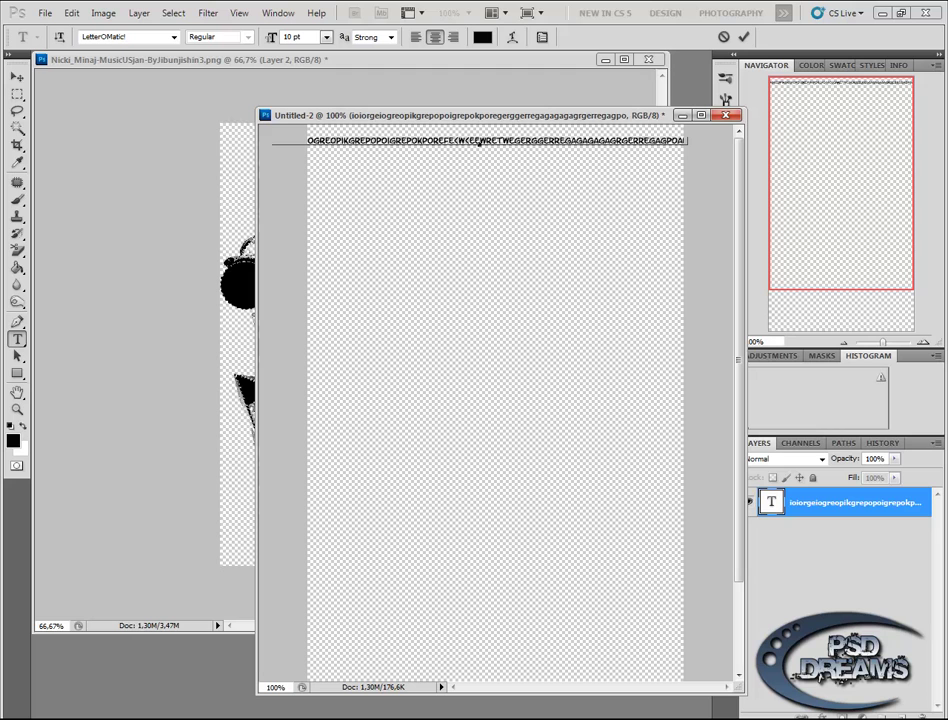
pyautogui.press('Return')
pyautogui.hotkey('ctrl', 'v')
pyautogui.press('Return')
pyautogui.hotkey('ctrl', 'v')
pyautogui.hotkey('ctrl', 'Return')
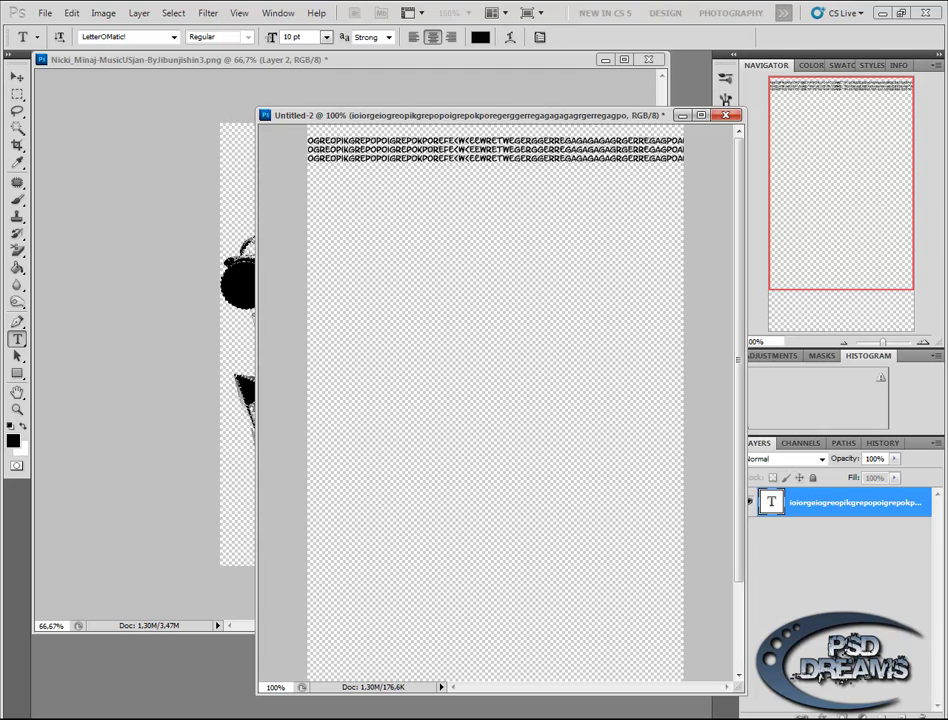
# Step: Keep pasting the copied line on new lines in the same text layer until the block has 14 lines
pyautogui.click(480, 143)
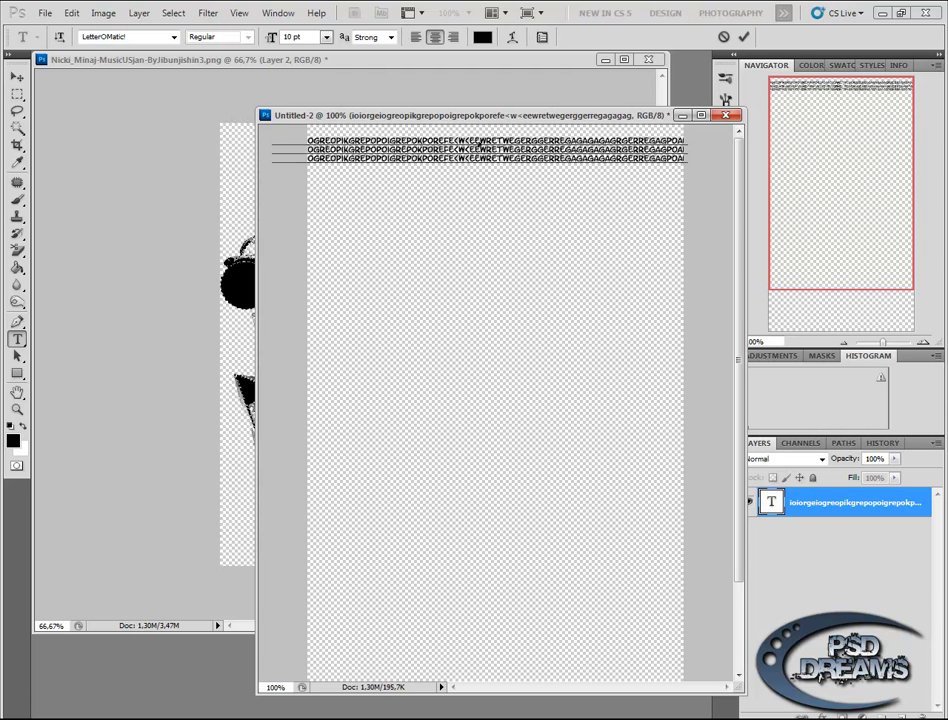
pyautogui.press('Return')
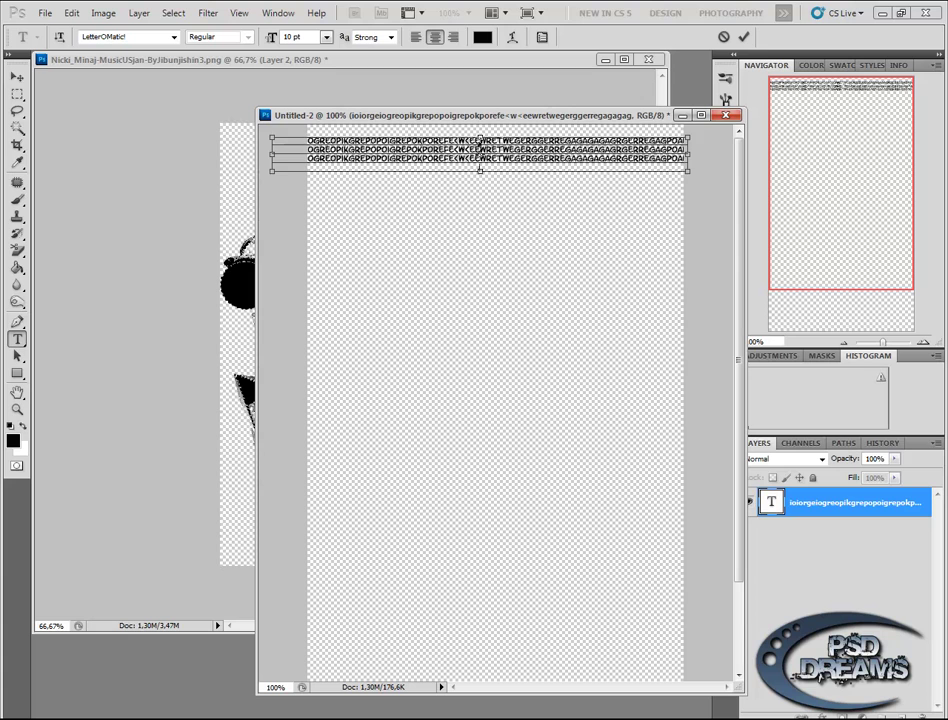
pyautogui.hotkey('ctrl', 'v')
pyautogui.press('Return')
pyautogui.hotkey('ctrl', 'v')
pyautogui.hotkey('ctrl', 'v')
pyautogui.hotkey('ctrl', 'v')
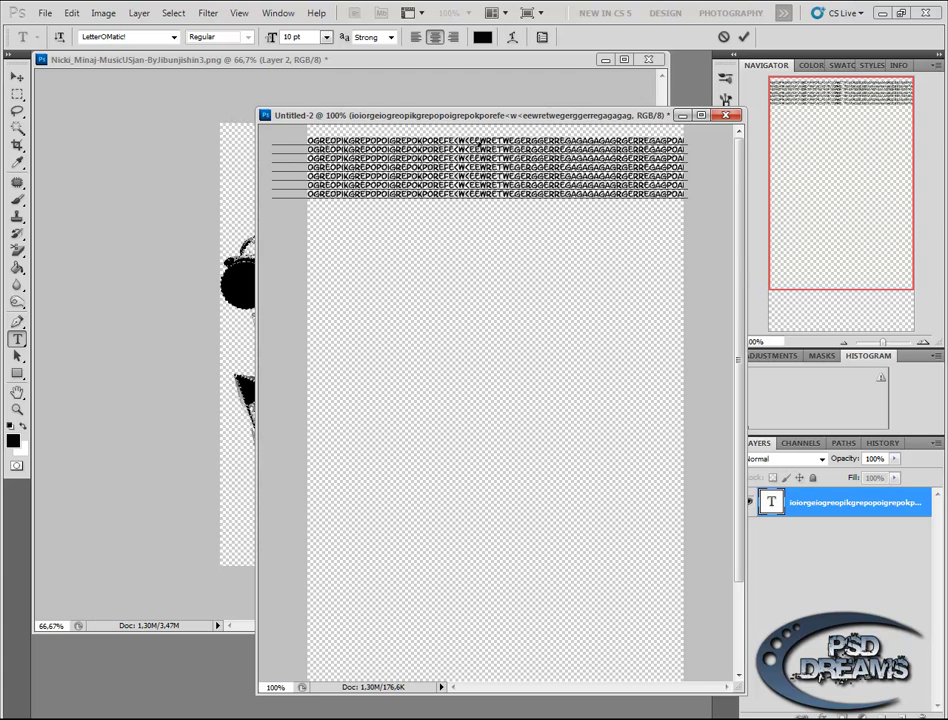
pyautogui.hotkey('ctrl', 'v')
pyautogui.hotkey('ctrl', 'v')
pyautogui.write('OGREOPIKGREPOPOIGREPOKPOREFE<WEEWRETWEGERGGERREGAGAGAGRGERREGAGPOAI')
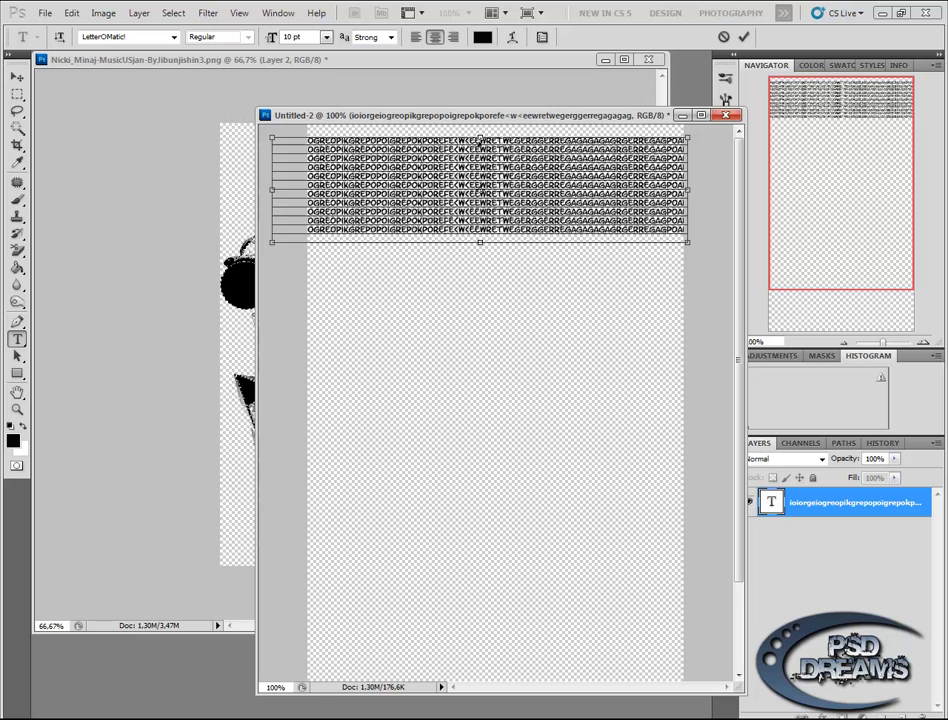
pyautogui.hotkey('ctrl', 'v')
pyautogui.hotkey('ctrl', 'v')
pyautogui.hotkey('ctrl', 'v')
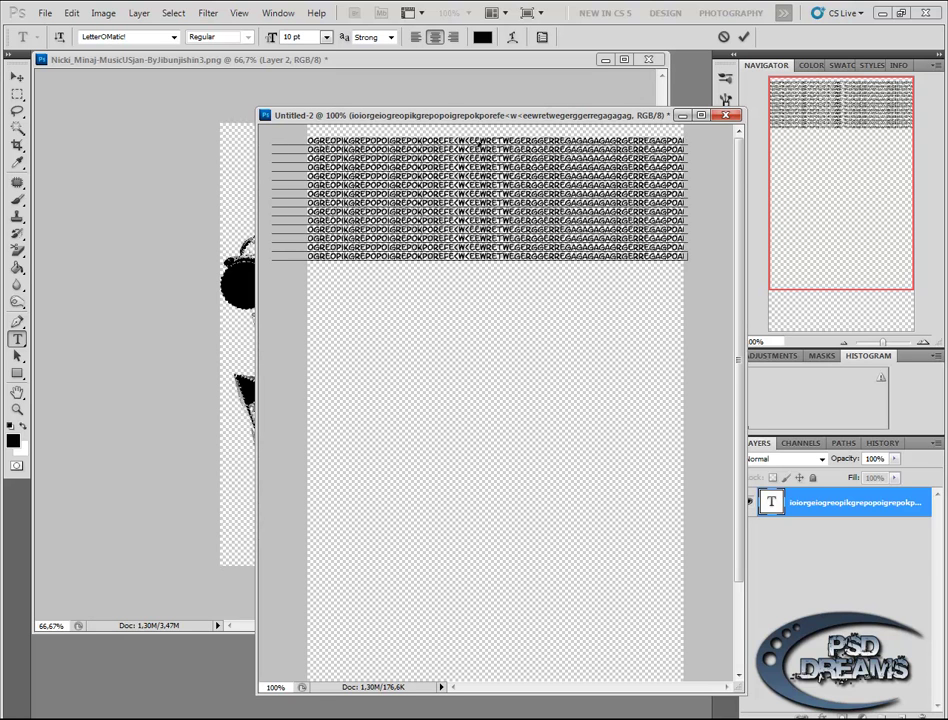
# Step: Copy the whole text block, paste it repeatedly until it fills the canvas, and move it up against the canvas's top edge
pyautogui.hotkey('ctrl', 'a')
pyautogui.click(479, 144)
pyautogui.hotkey('ctrl', 'v')
pyautogui.hotkey('ctrl', 'v')
pyautogui.hotkey('ctrl', 'v')
pyautogui.hotkey('ctrl', 'v')
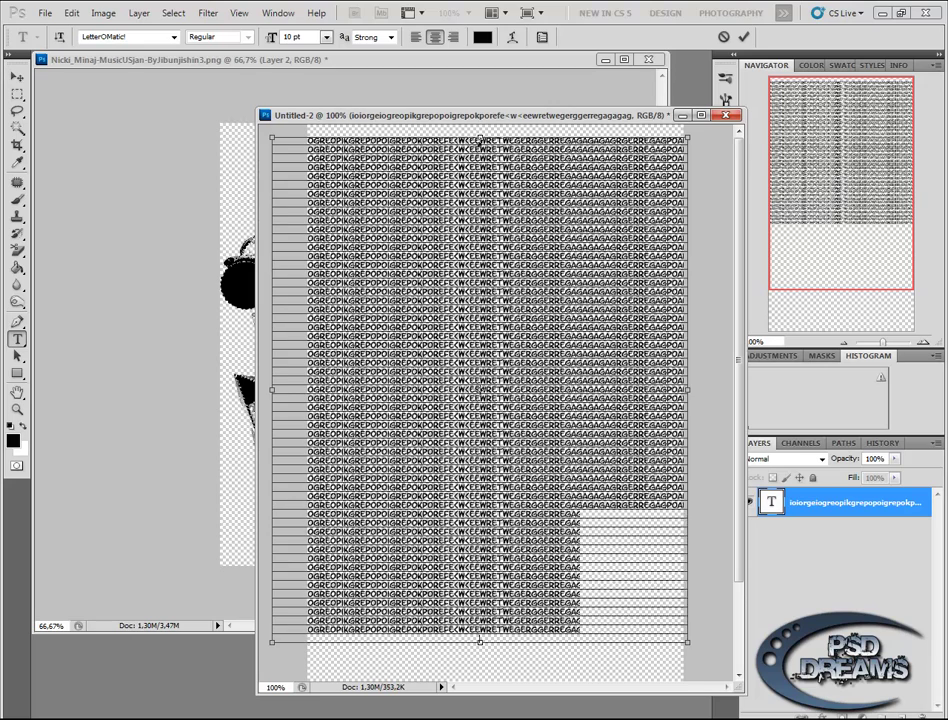
pyautogui.hotkey('ctrl', 'v')
pyautogui.hotkey('ctrl', 'v')
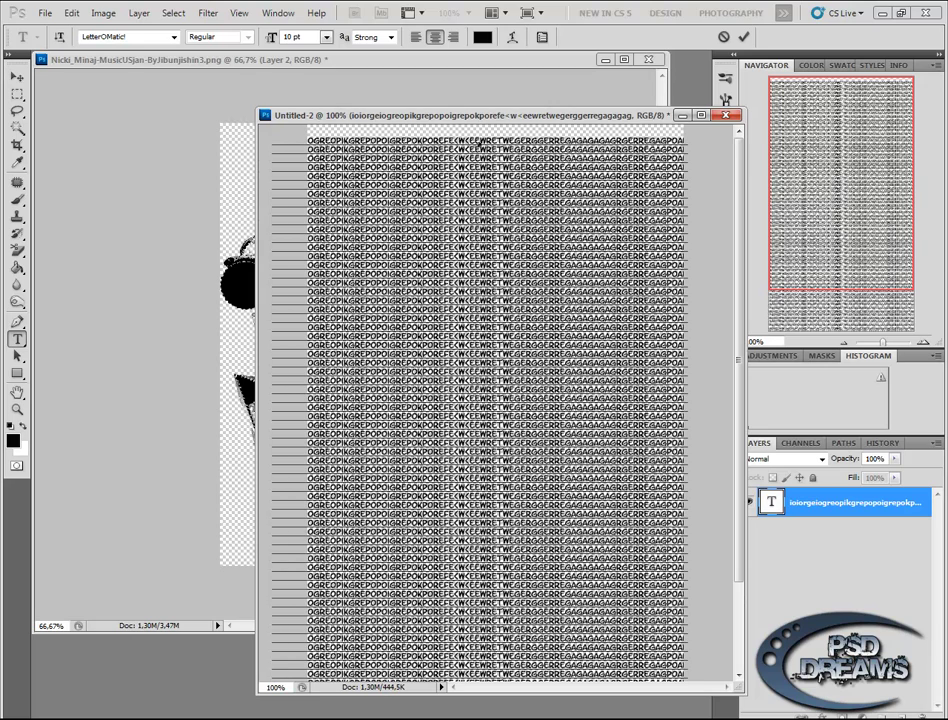
pyautogui.click(17, 77)
pyautogui.moveTo(440, 280); pyautogui.dragTo(436, 268)
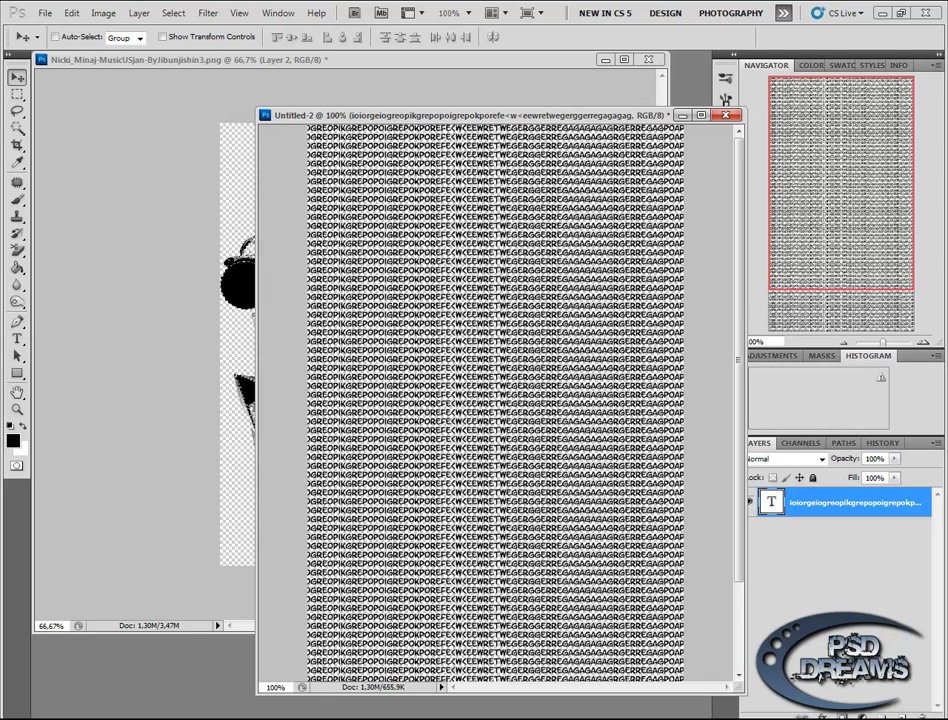
# Step: Define the canvas-filling text as a brush preset named Test1
pyautogui.click(72, 13)
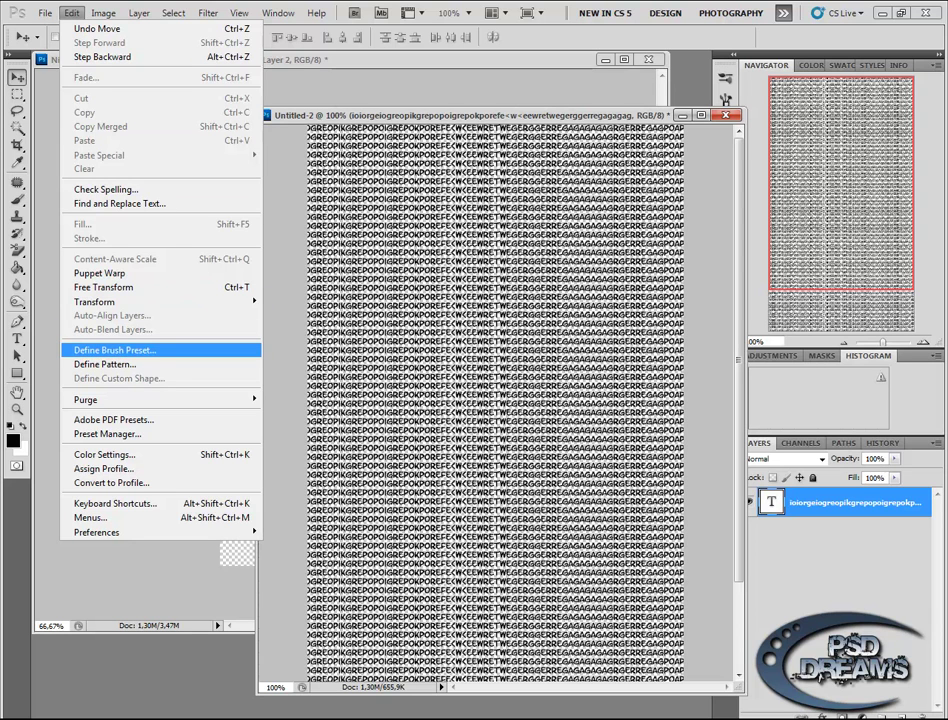
pyautogui.click(112, 350)
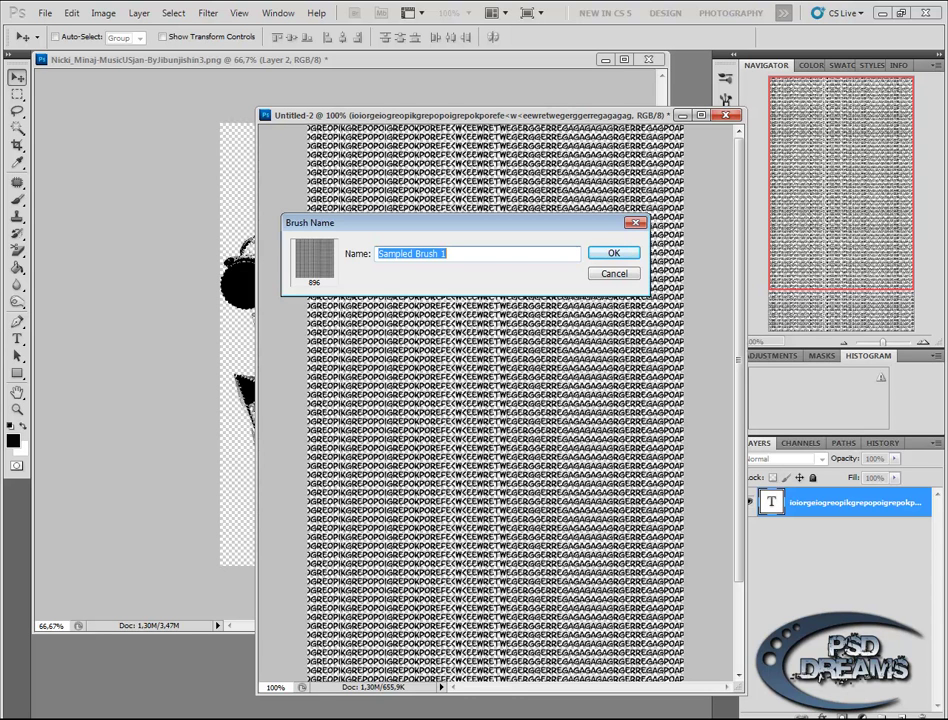
pyautogui.write('Test1')
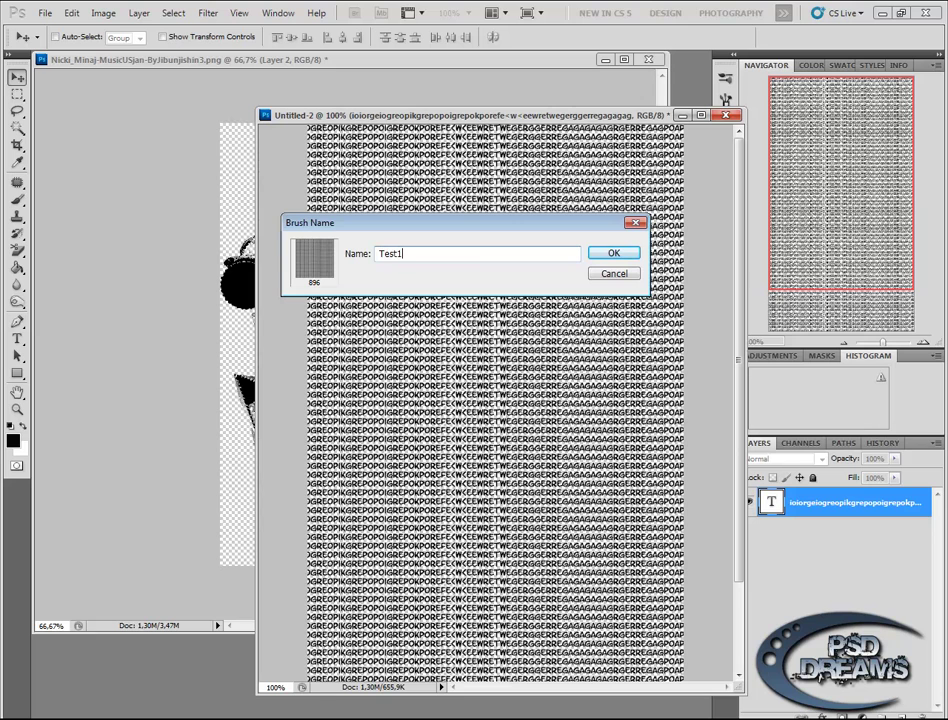
pyautogui.press('Return')
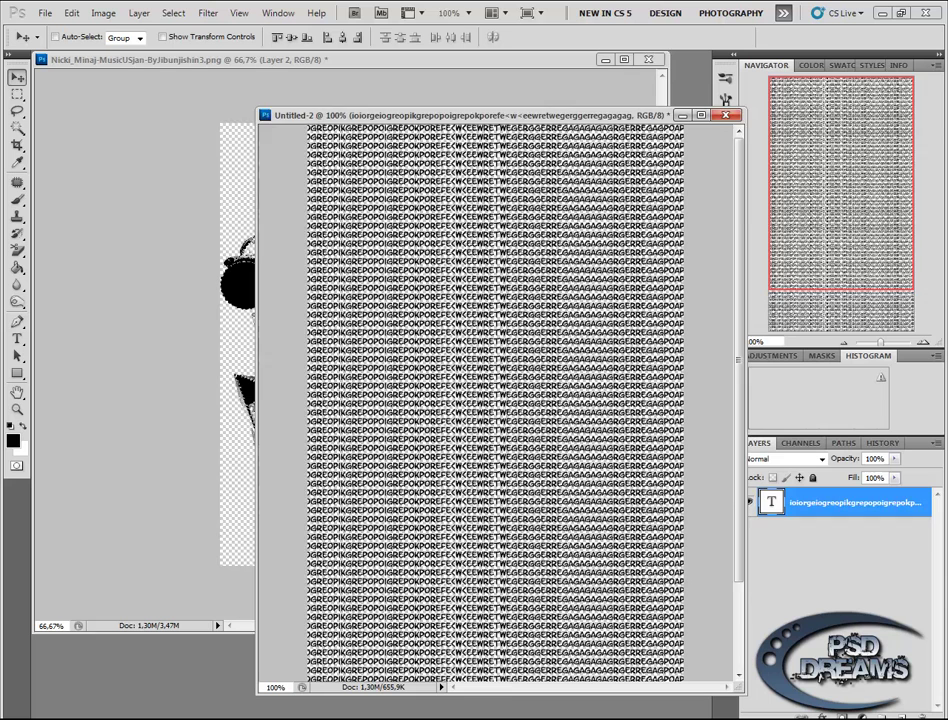
# Step: Deselect everything in the portrait document and minimize the text document
pyautogui.click(357, 60)
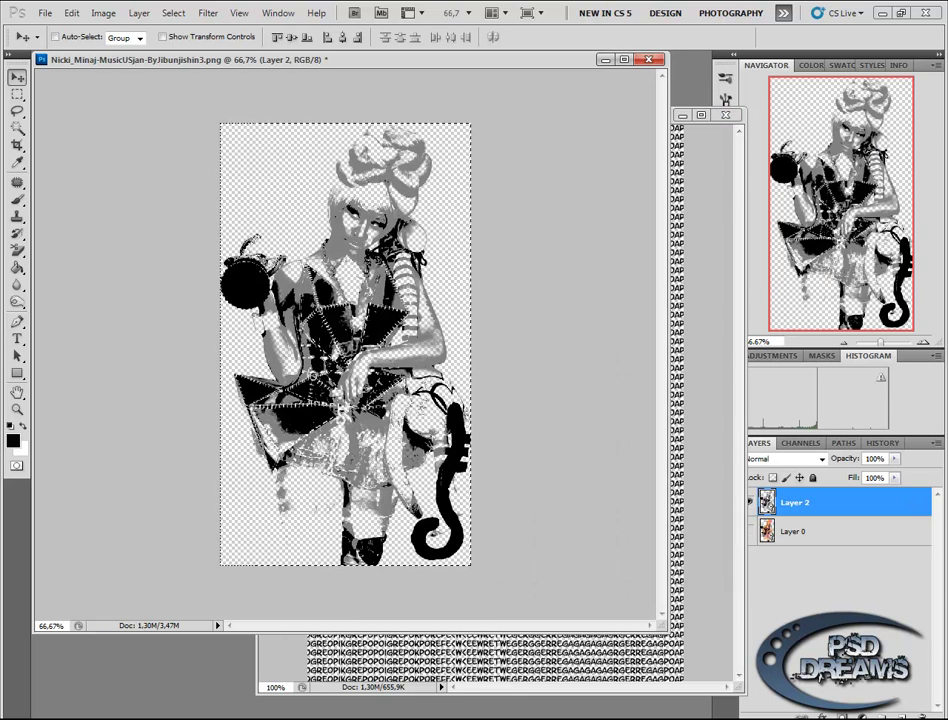
pyautogui.press('m')
pyautogui.rightClick(299, 207)
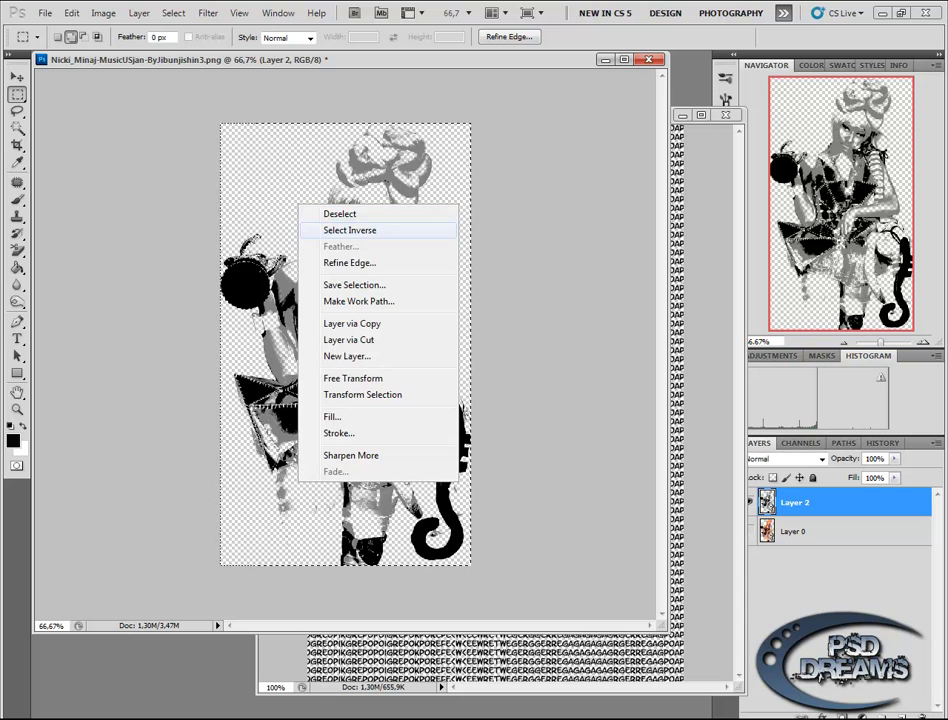
pyautogui.click(340, 214)
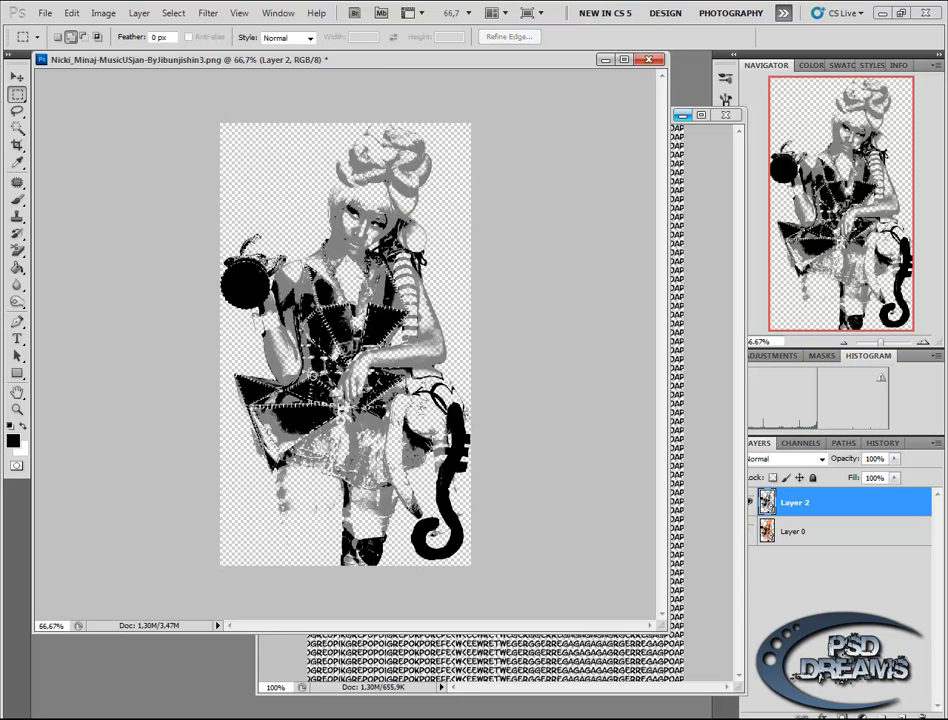
pyautogui.click(684, 115)
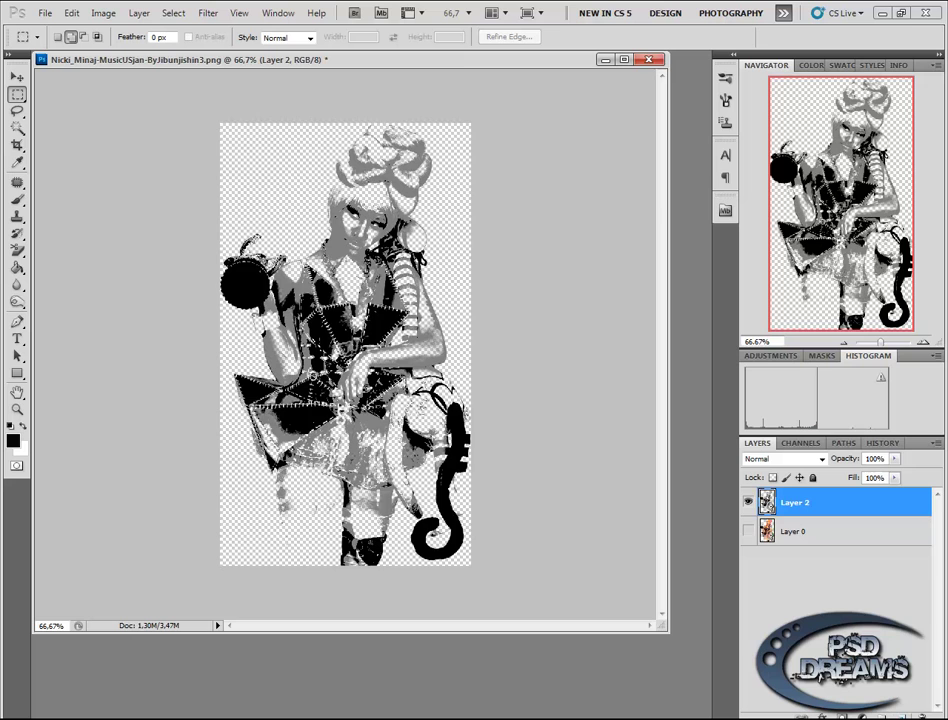
# Step: Add a new layer above Layer 2 and choose the 896 px text brush for the Brush tool
pyautogui.click(902, 716)
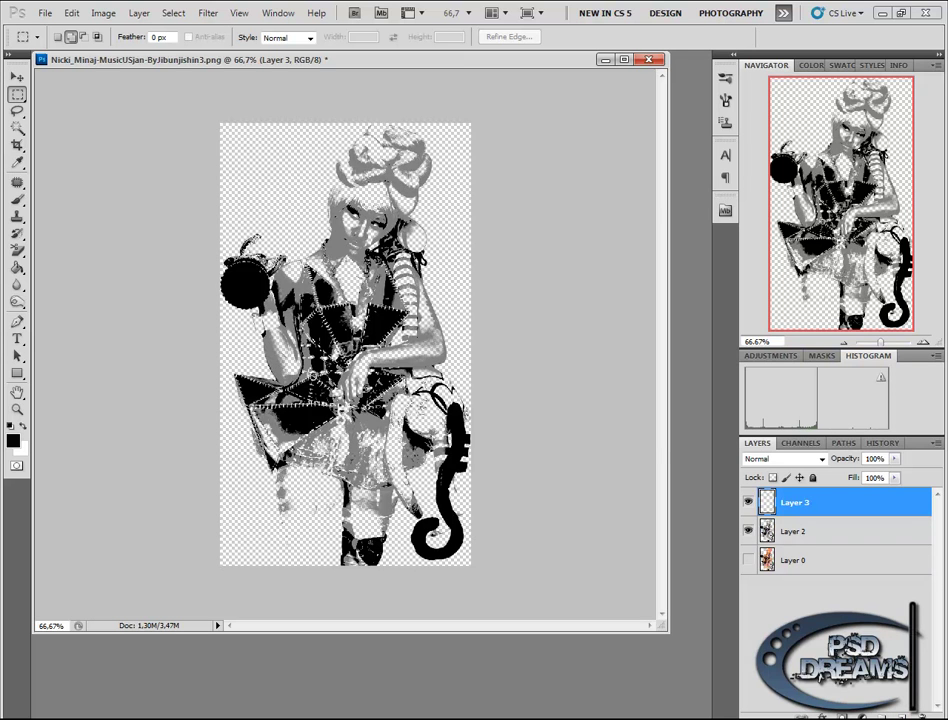
pyautogui.press('b')
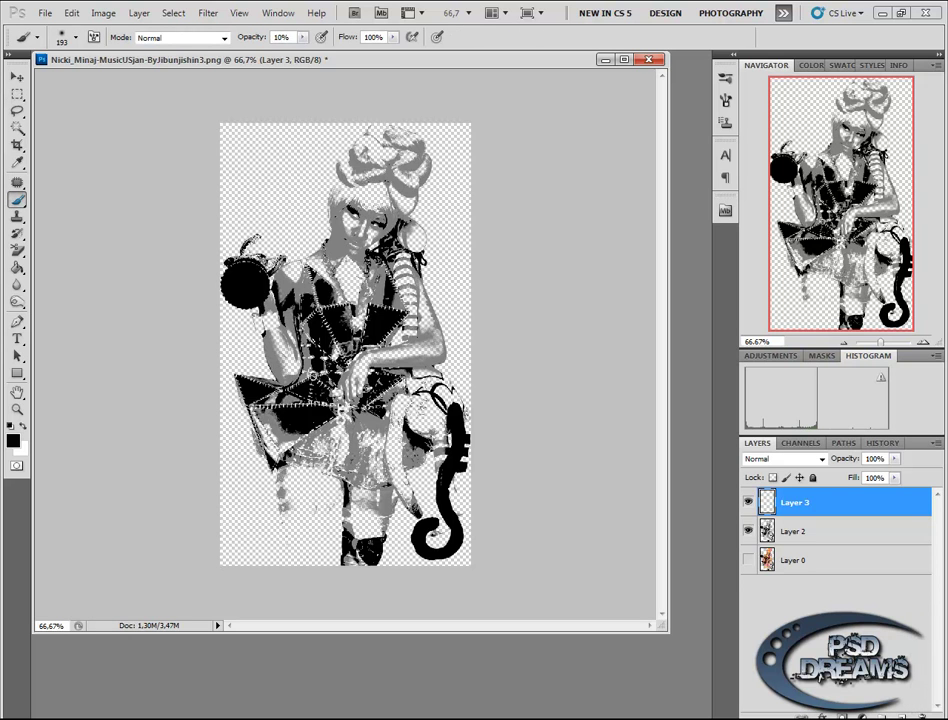
pyautogui.click(75, 37)
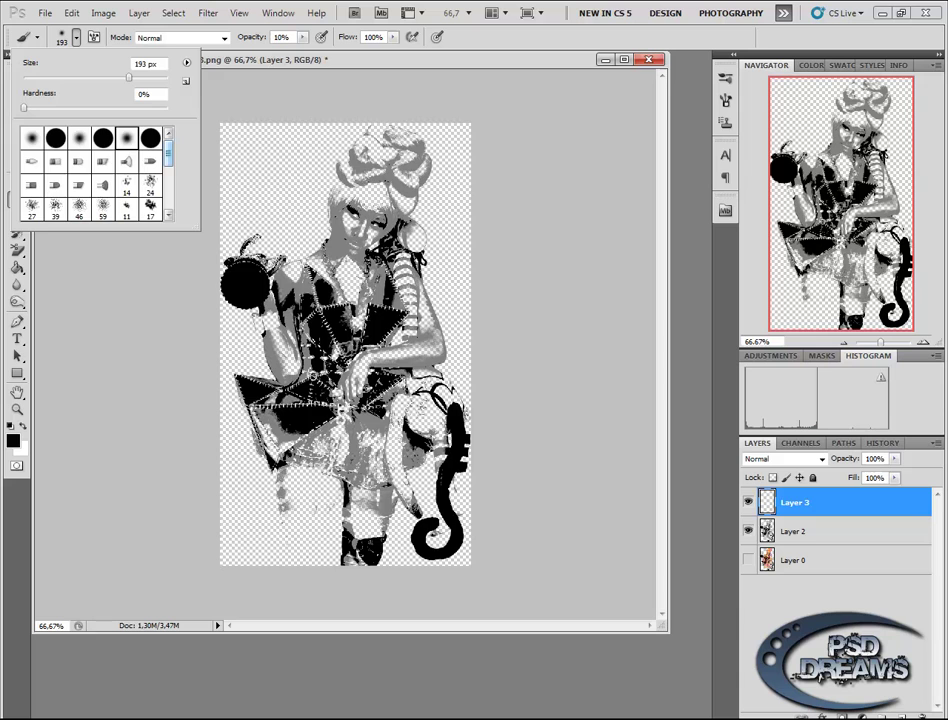
pyautogui.scroll(-5, 95, 175)
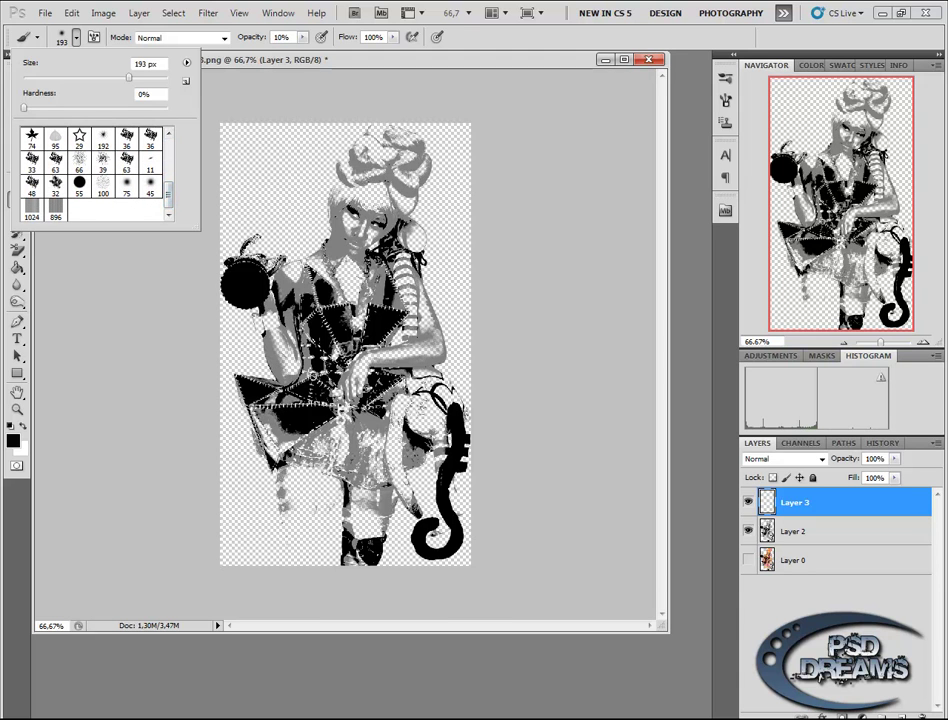
pyautogui.click(56, 208)
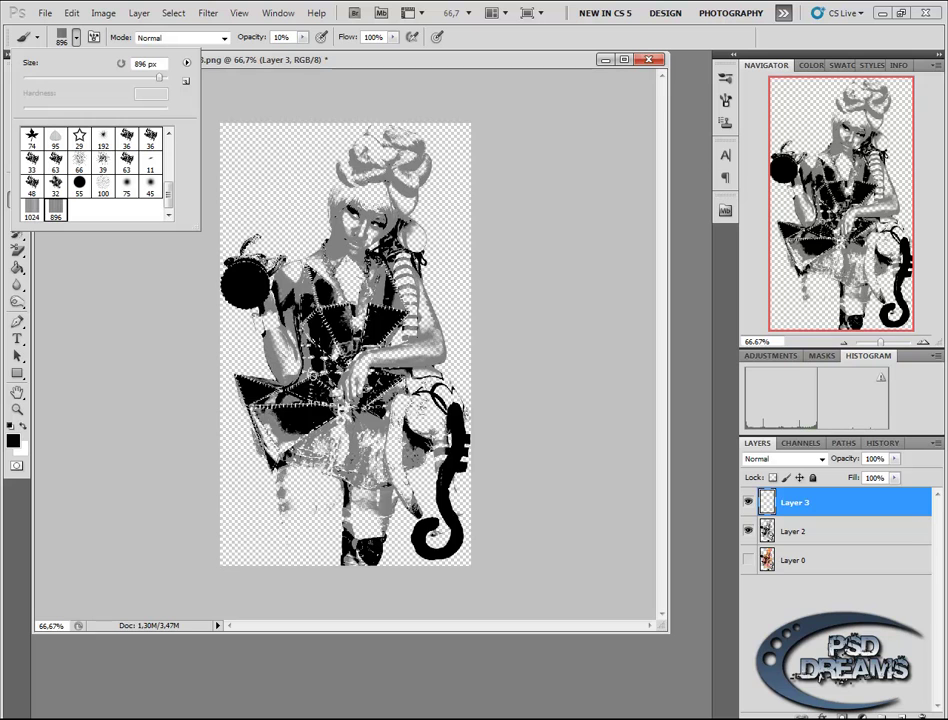
pyautogui.click(76, 38)
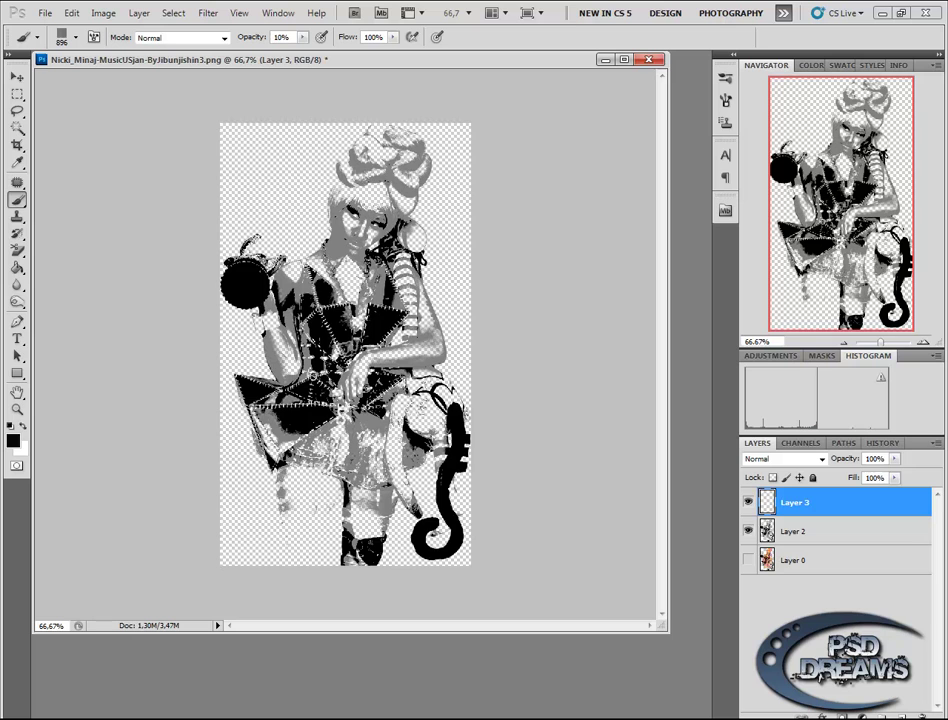
# Step: Set the brush opacity to 100% and stamp the text brush once from each side so the text covers the whole portrait on Layer 3
pyautogui.press('Return')
pyautogui.write('100')
pyautogui.click(100, 342)
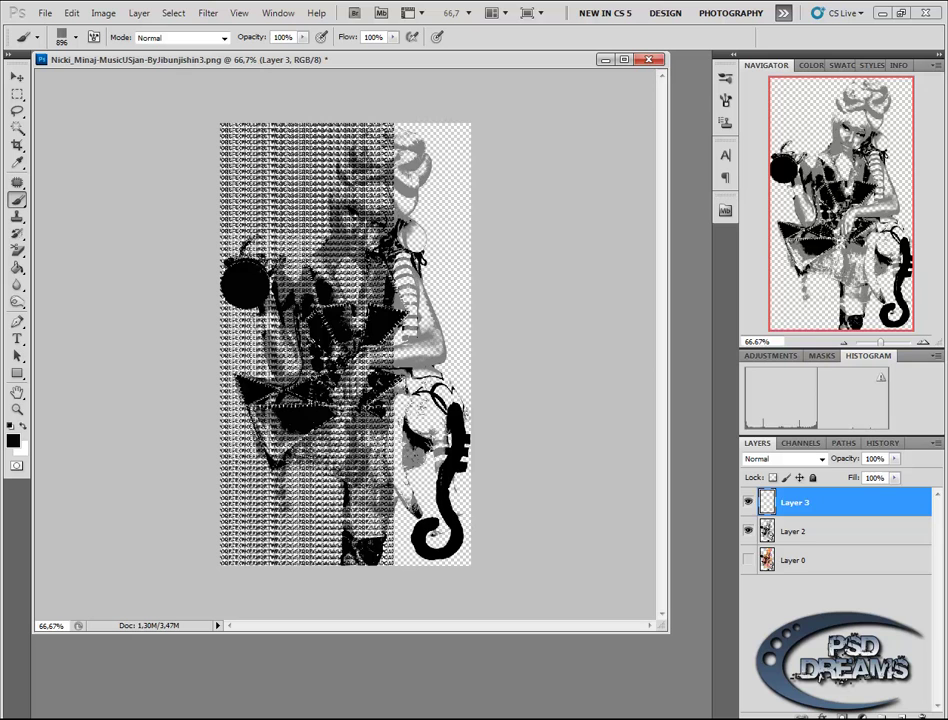
pyautogui.click(630, 268)
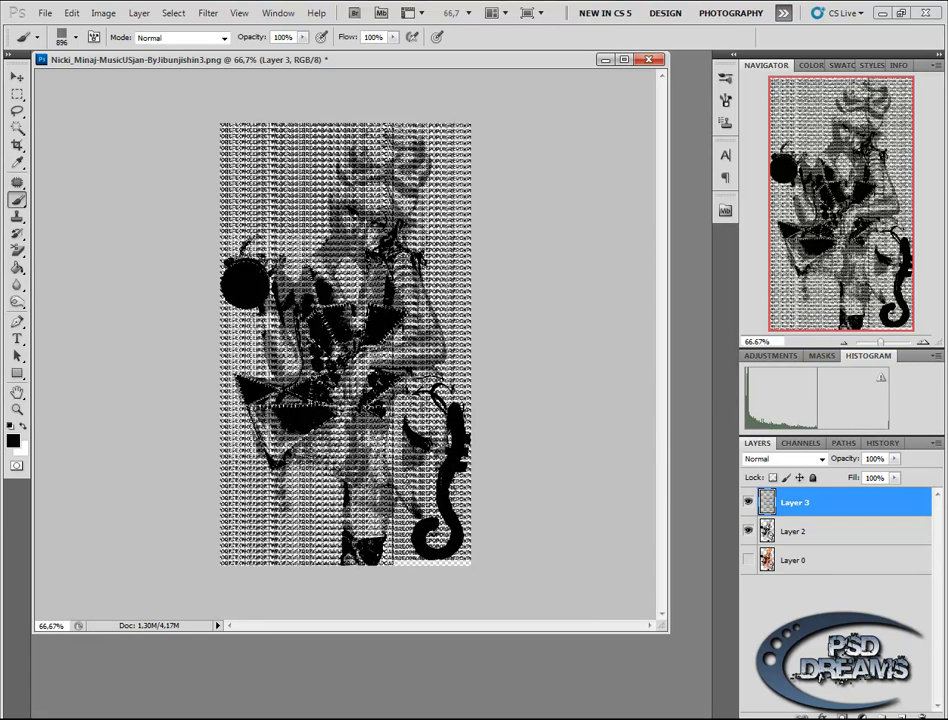
pyautogui.click(100, 345)
pyautogui.click(628, 270)
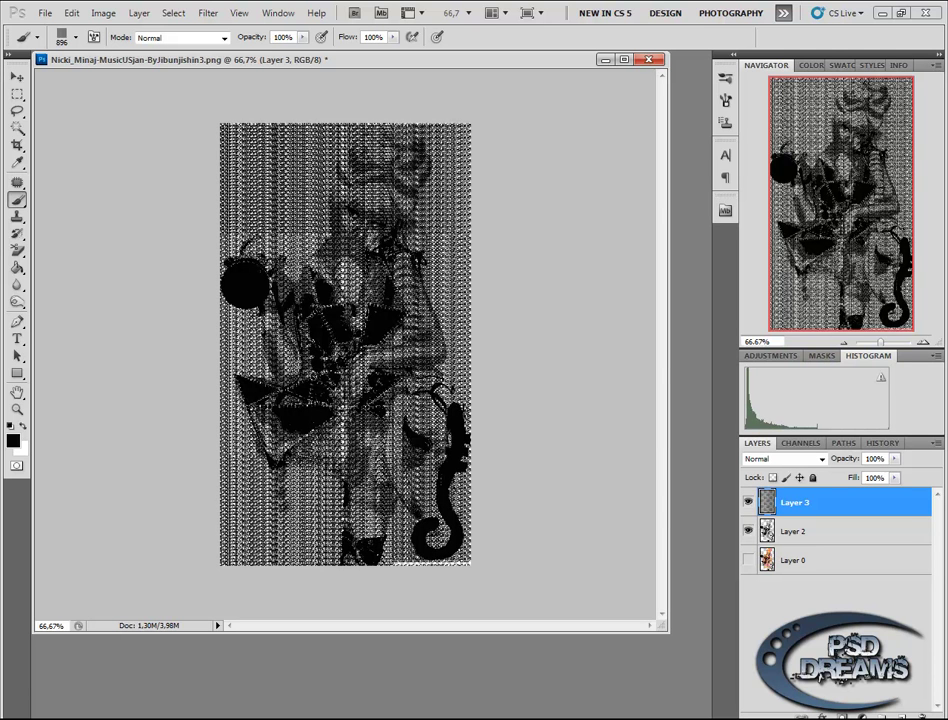
pyautogui.hotkey('ctrl', 'z')
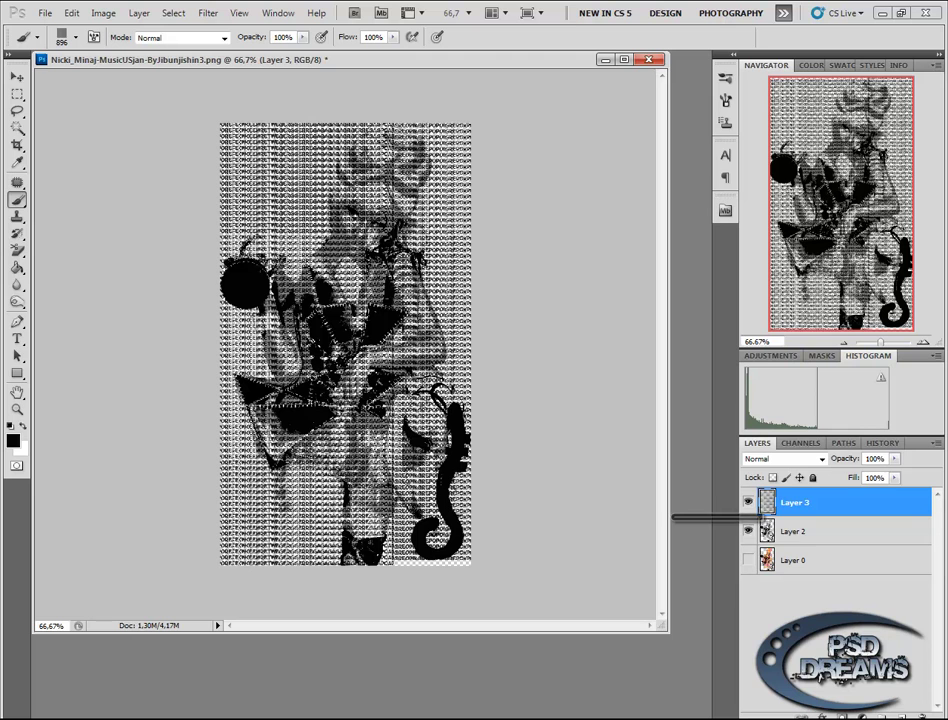
# Step: Copy the entire contents of Layer 2 and paste them into a new layer mask on Layer 3
pyautogui.click(795, 531)
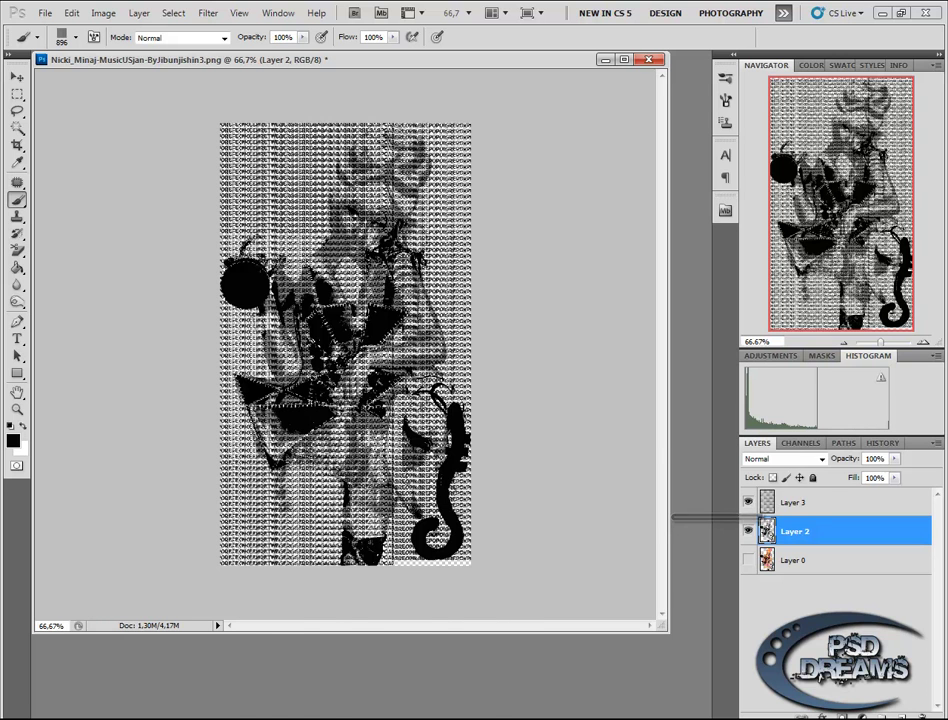
pyautogui.hotkey('ctrl', 'a')
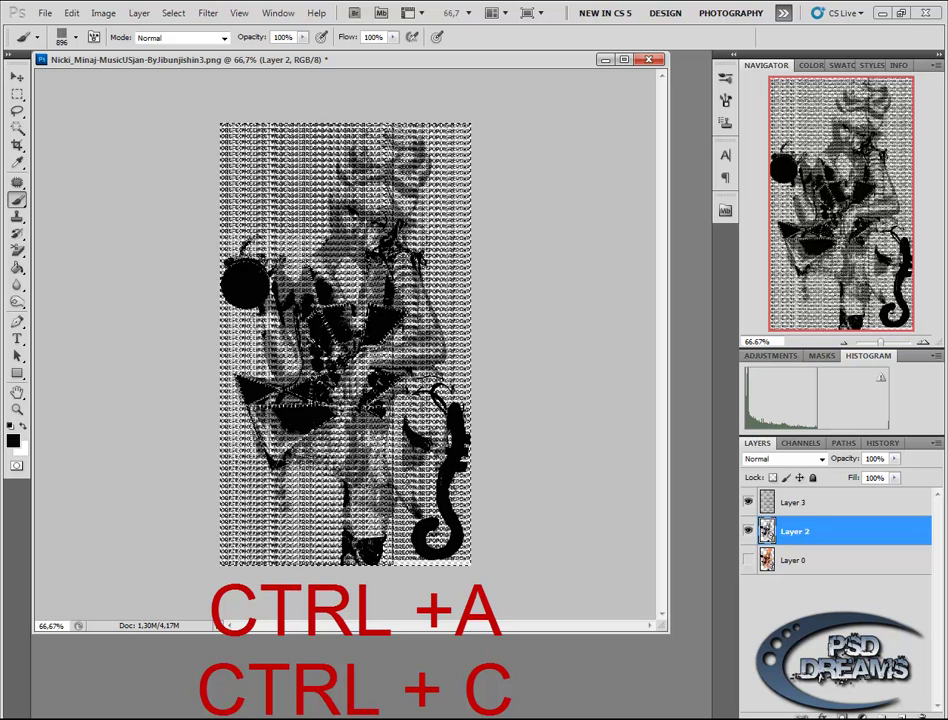
pyautogui.click(795, 503)
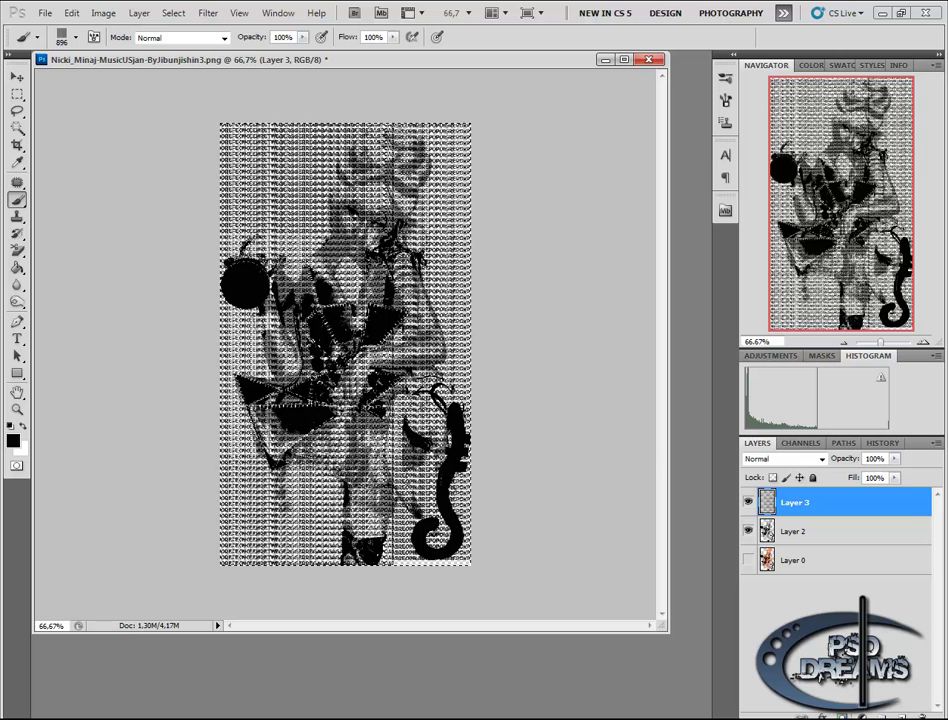
pyautogui.click(842, 717)
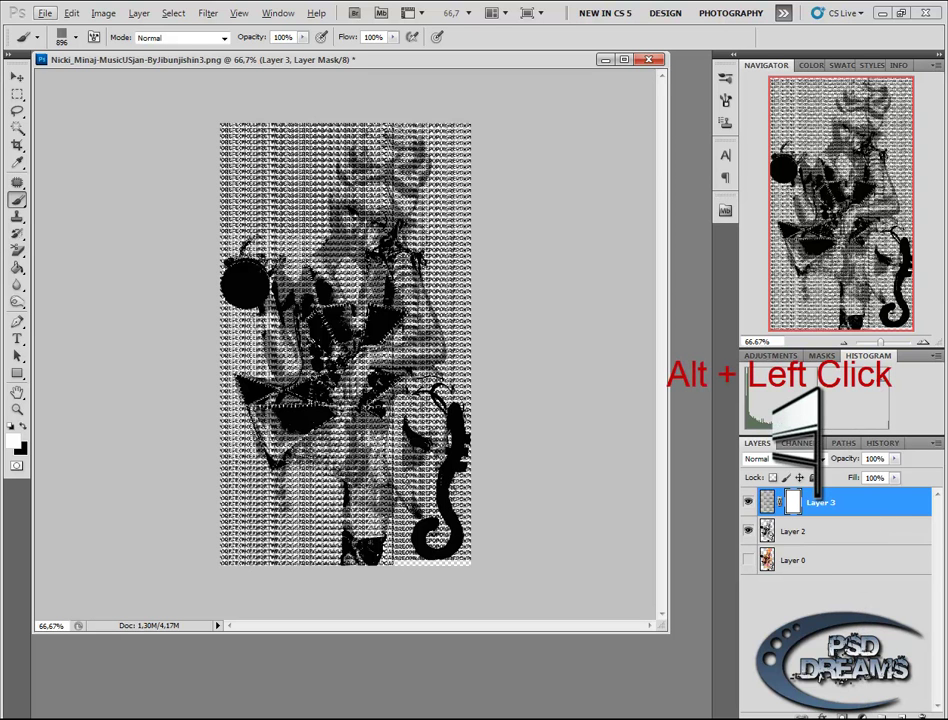
pyautogui.keyDown('alt'); pyautogui.click(793, 502); pyautogui.keyUp('alt')
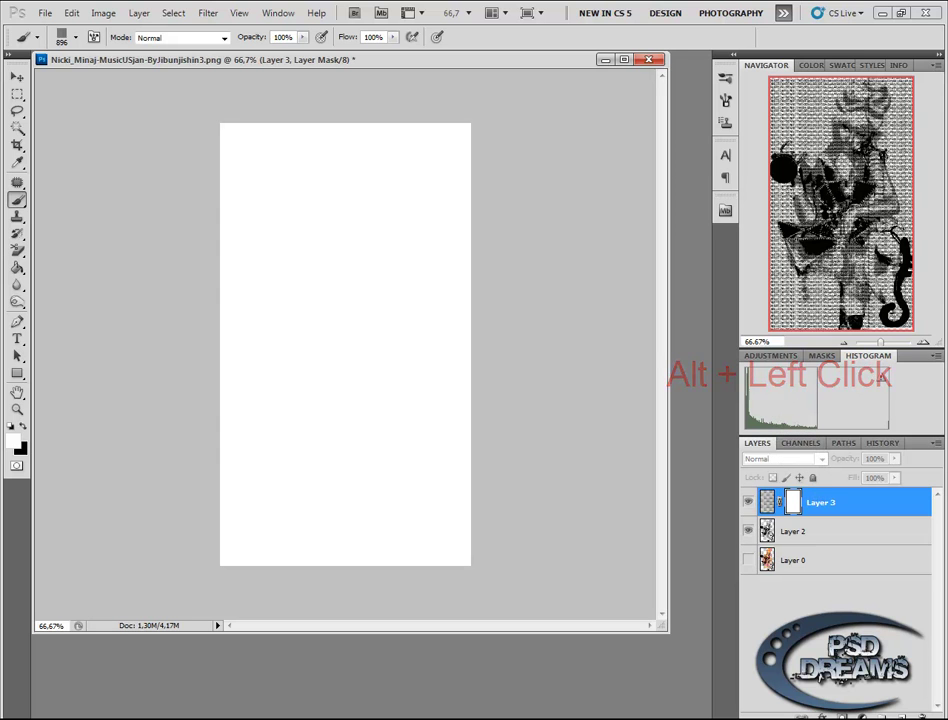
pyautogui.hotkey('ctrl', 'v')
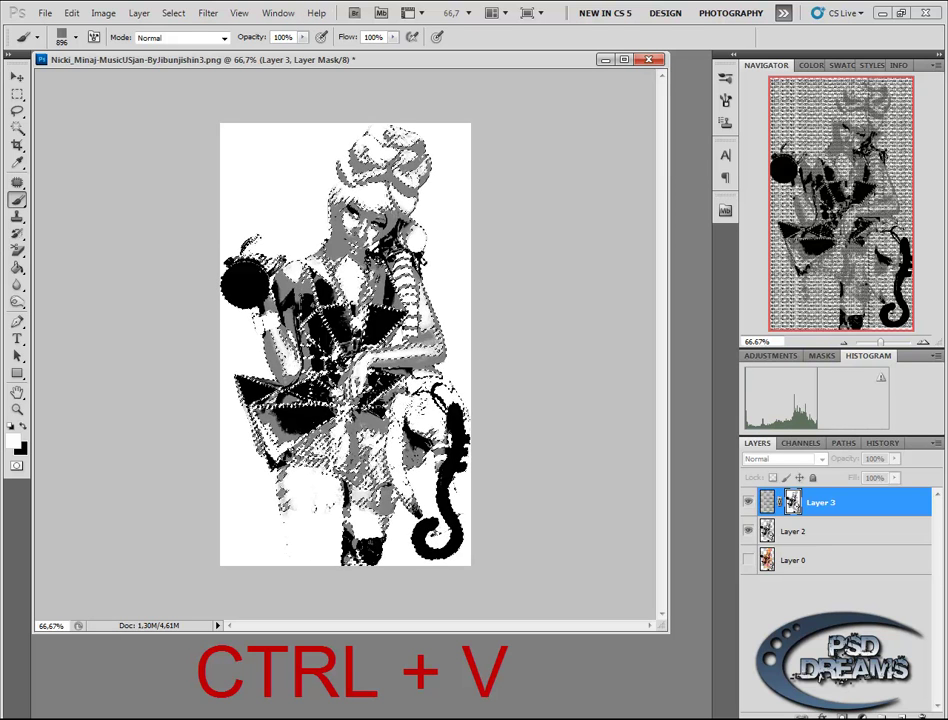
# Step: Deselect the pasted content, invert Layer 3's mask, and make the layer's text content active again
pyautogui.press('m')
pyautogui.rightClick(482, 195)
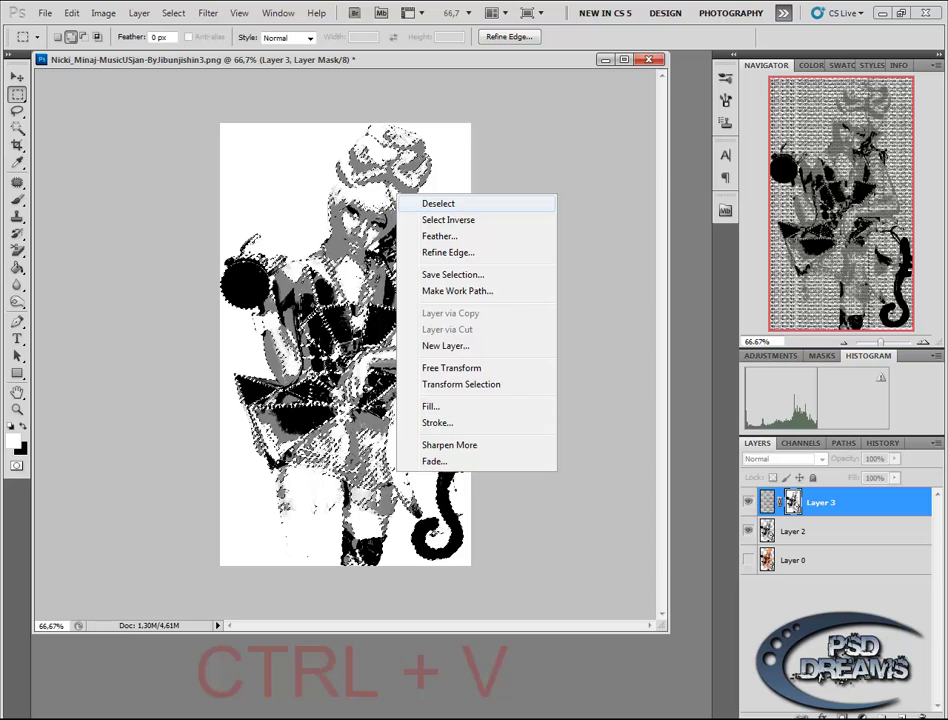
pyautogui.click(514, 201)
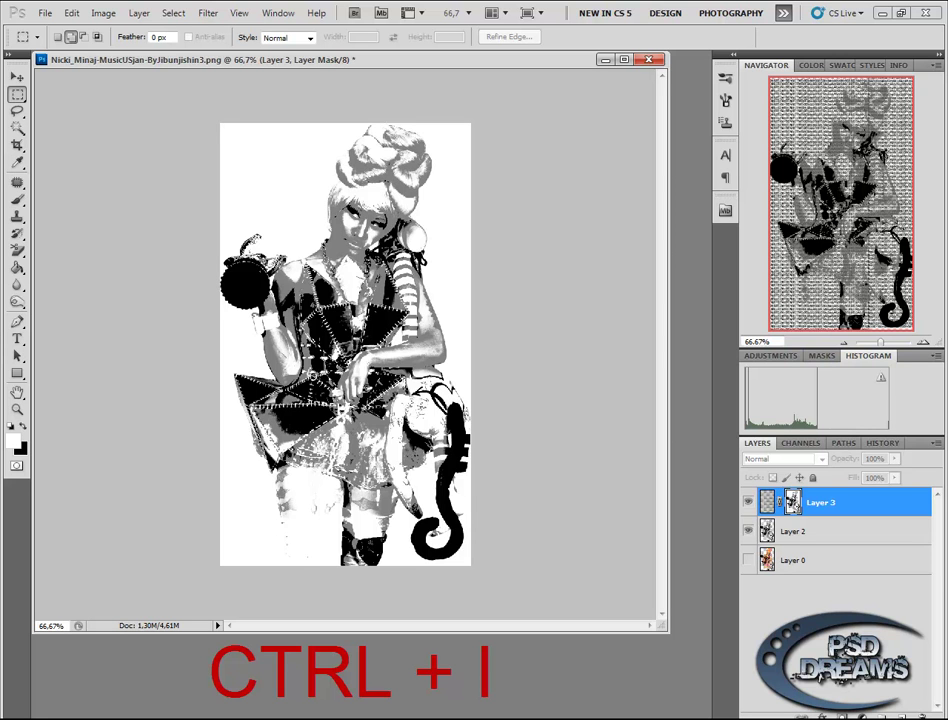
pyautogui.hotkey('ctrl', 'i')
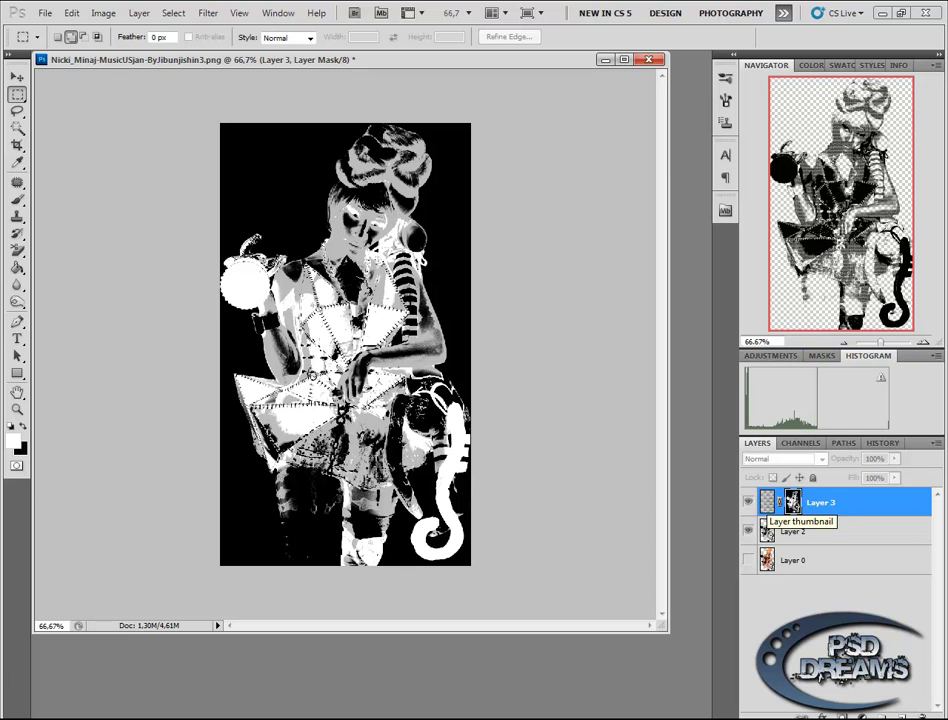
pyautogui.click(766, 503)
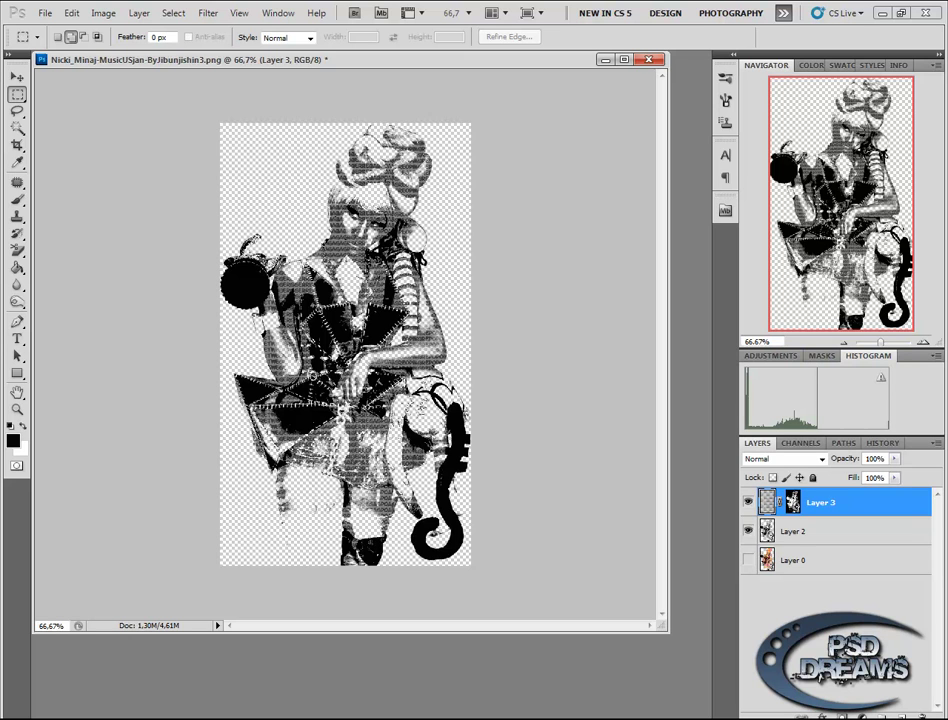
# Step: Choose a soft round brush at 500 px with 0% hardness and set its opacity to 30%
pyautogui.press('b')
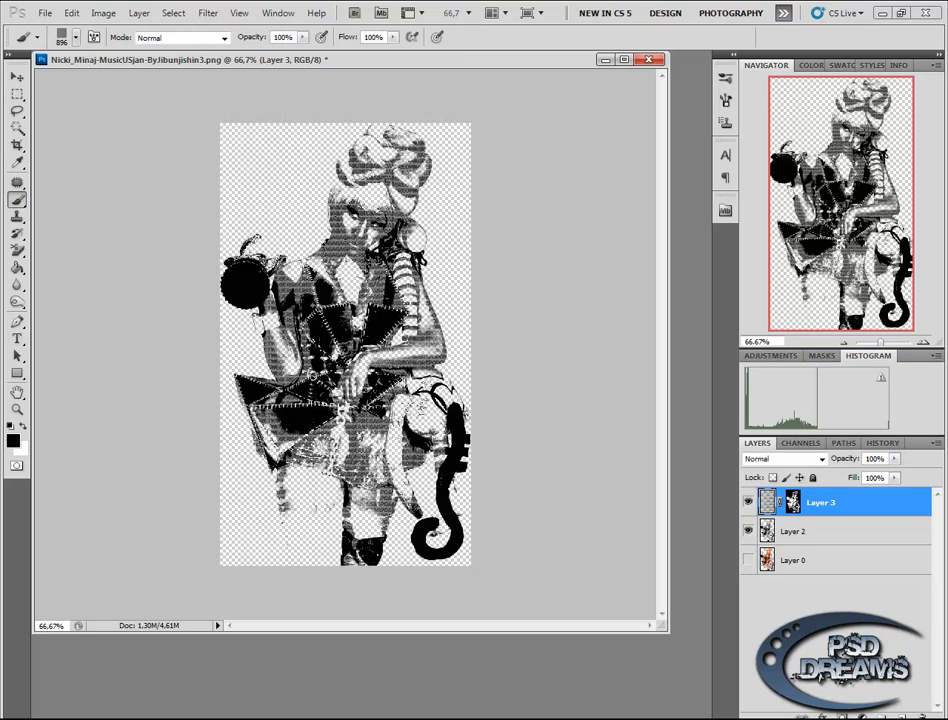
pyautogui.click(76, 38)
pyautogui.moveTo(168, 200); pyautogui.dragTo(168, 152)
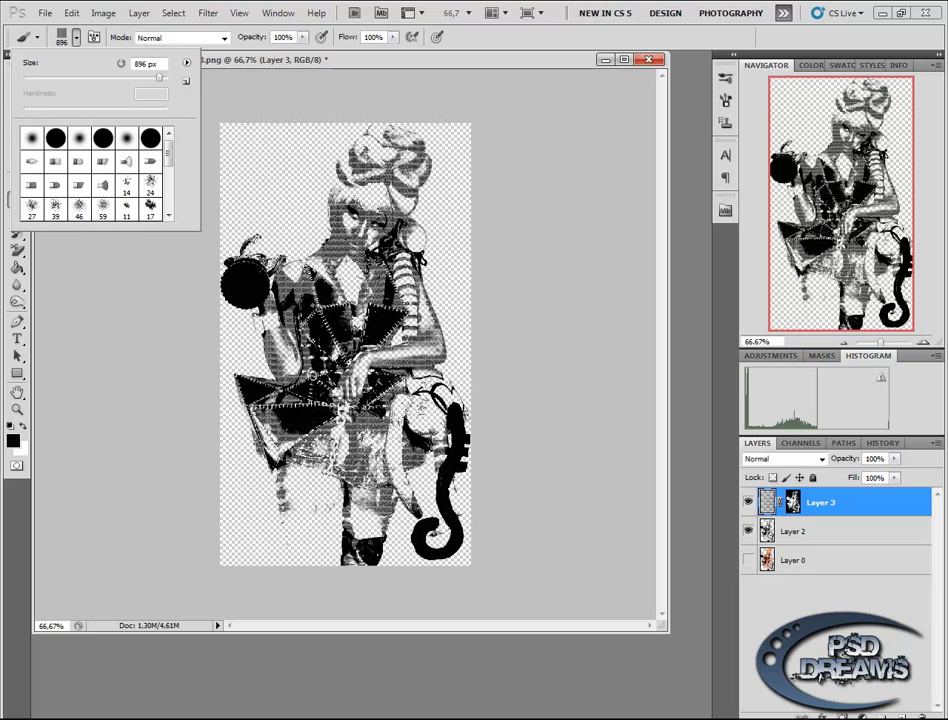
pyautogui.click(79, 138)
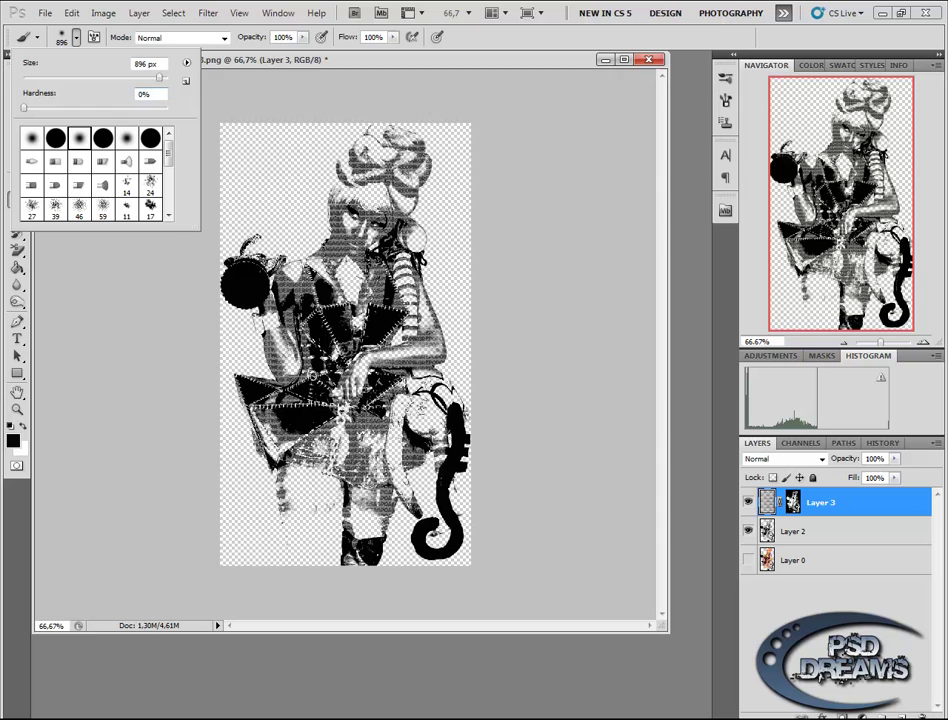
pyautogui.moveTo(147, 64); pyautogui.dragTo(133, 64)
pyautogui.write('500')
pyautogui.press('Return')
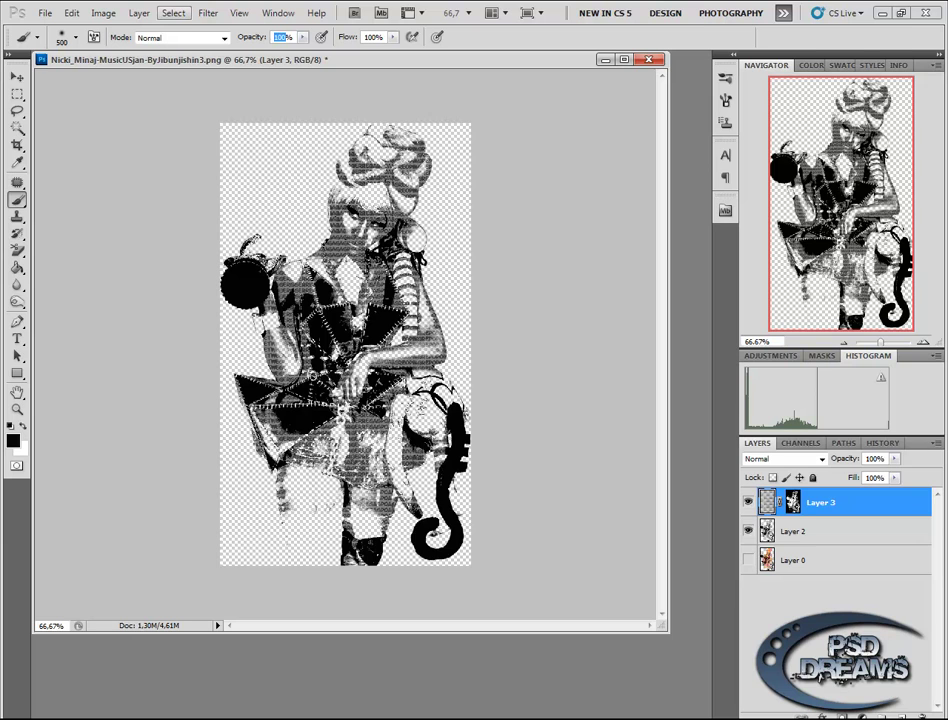
pyautogui.write('30')
# Step: Reduce the soft brush's size to 107 px for painting on the enlarged portrait
pyautogui.click(76, 38)
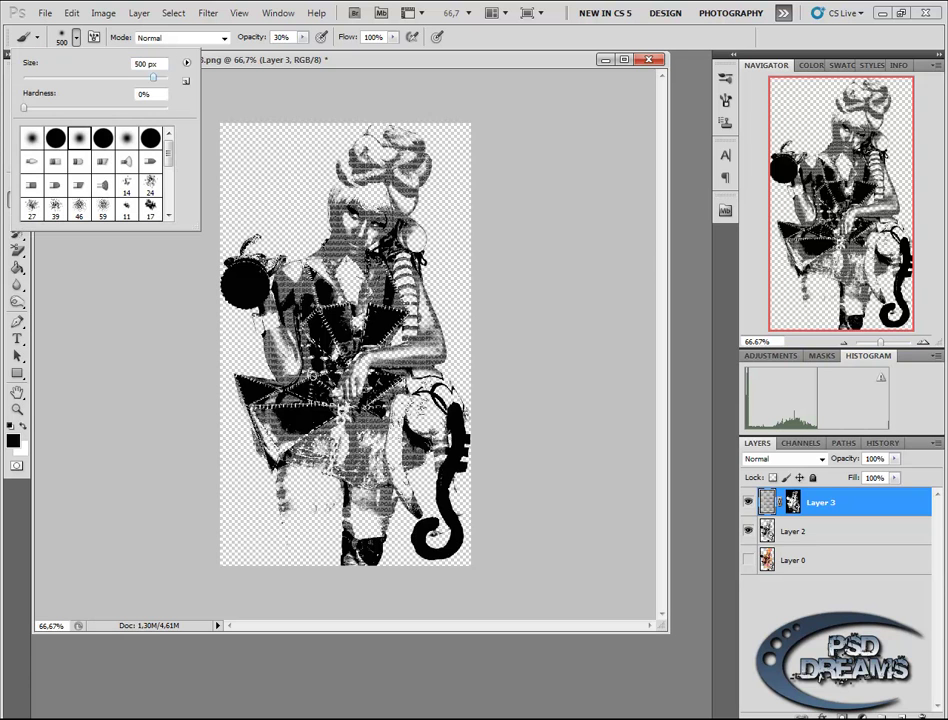
pyautogui.click(133, 78)
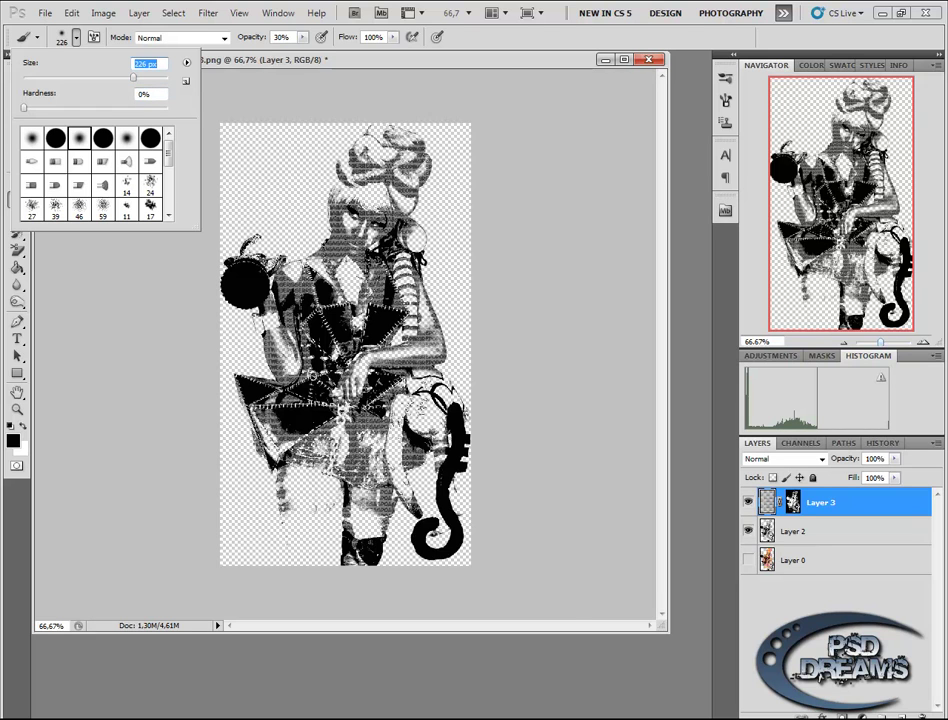
pyautogui.press('Return')
pyautogui.scroll(6, 345, 344)
pyautogui.scroll(3, 345, 344)
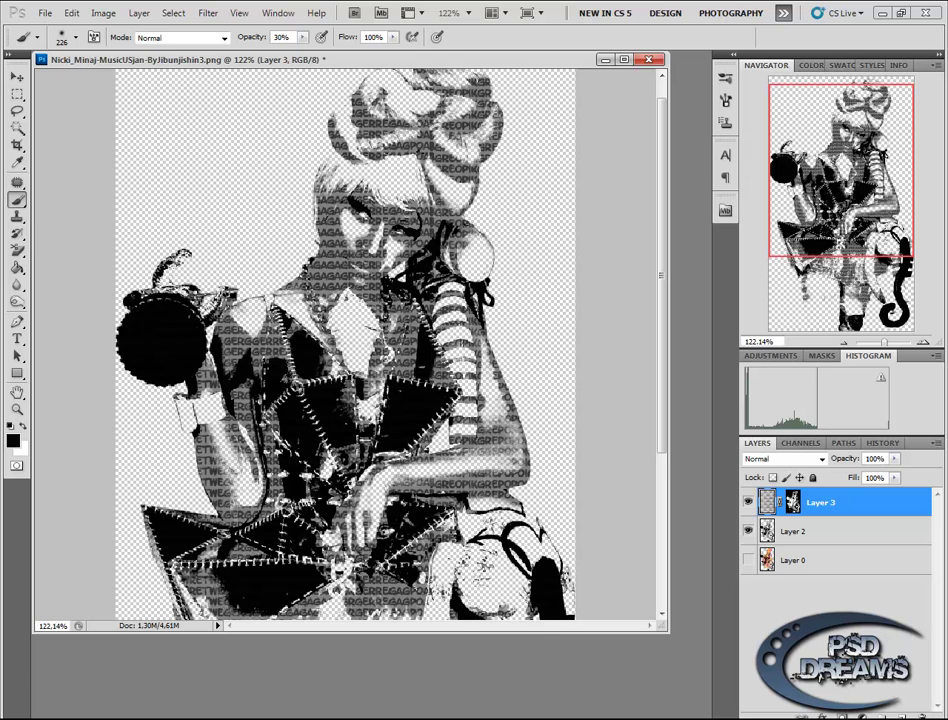
pyautogui.click(75, 37)
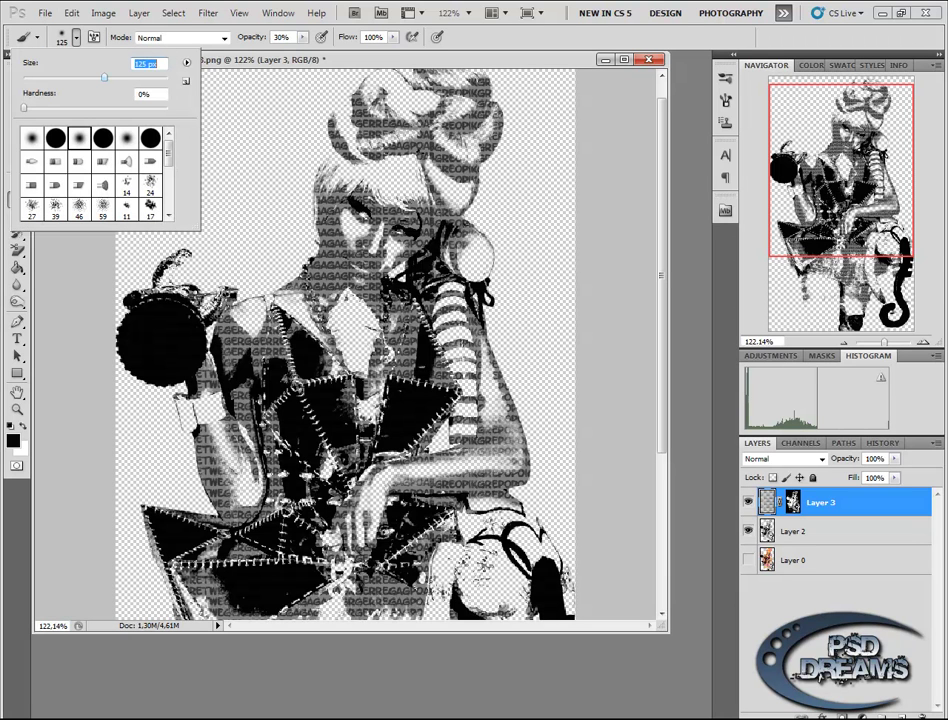
pyautogui.moveTo(104, 78); pyautogui.dragTo(102, 78)
pyautogui.press('Down')
pyautogui.press('Down')
pyautogui.press('Down')
pyautogui.press('Down')
pyautogui.press('Down')
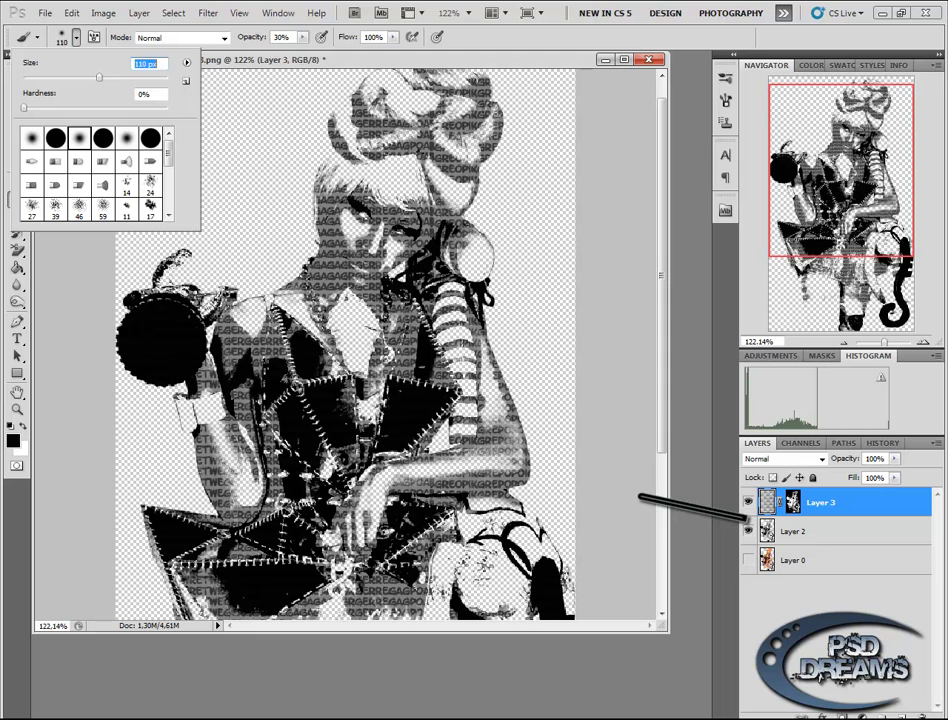
pyautogui.press('Down')
pyautogui.press('Down')
pyautogui.press('Down')
pyautogui.press('Return')
# Step: Hide Layer 2 and brush black at 30% opacity over the figure on Layer 3 to fill in between the letters
pyautogui.click(748, 531)
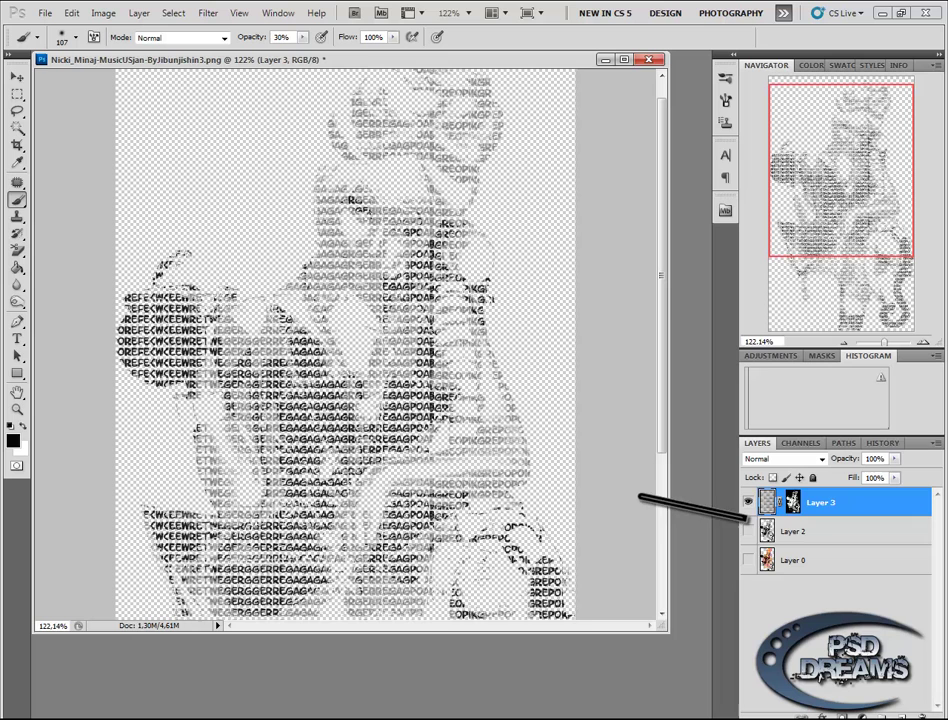
pyautogui.moveTo(335, 205)
pyautogui.mouseDown()
pyautogui.moveTo(310, 205)
pyautogui.moveTo(350, 235)
pyautogui.moveTo(440, 125)
pyautogui.moveTo(340, 165)
pyautogui.moveTo(330, 185)
pyautogui.moveTo(300, 158)
pyautogui.mouseUp()
pyautogui.moveTo(470, 350)
pyautogui.mouseDown()
pyautogui.moveTo(350, 415)
pyautogui.moveTo(400, 510)
pyautogui.moveTo(500, 495)
pyautogui.moveTo(192, 440)
pyautogui.mouseUp()
pyautogui.moveTo(280, 550)
pyautogui.mouseDown()
pyautogui.moveTo(535, 580)
pyautogui.moveTo(190, 585)
pyautogui.mouseUp()
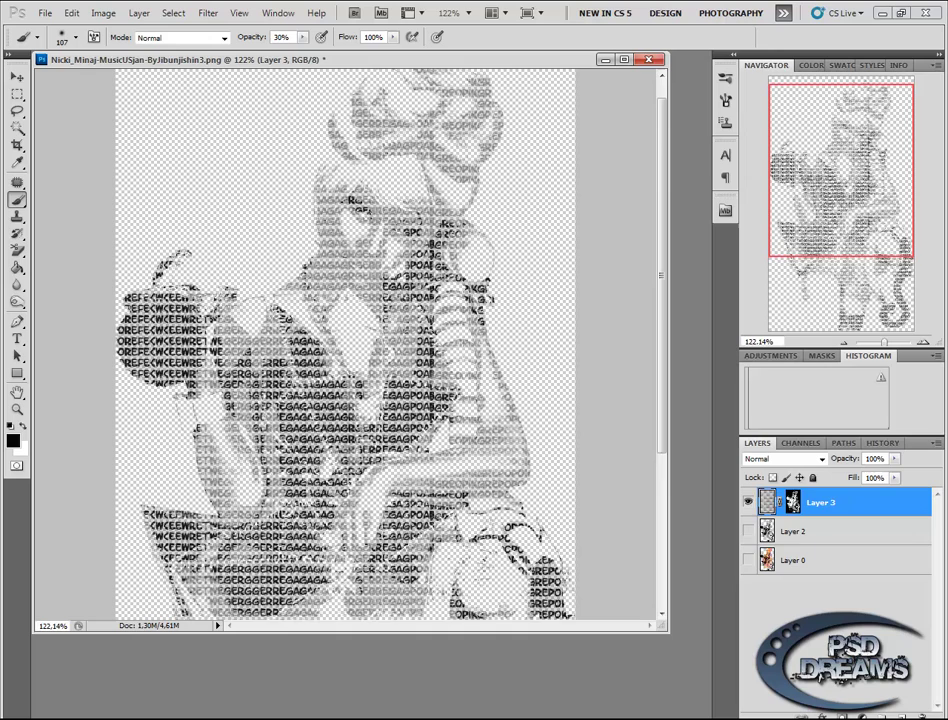
pyautogui.scroll(-10, 345, 340)
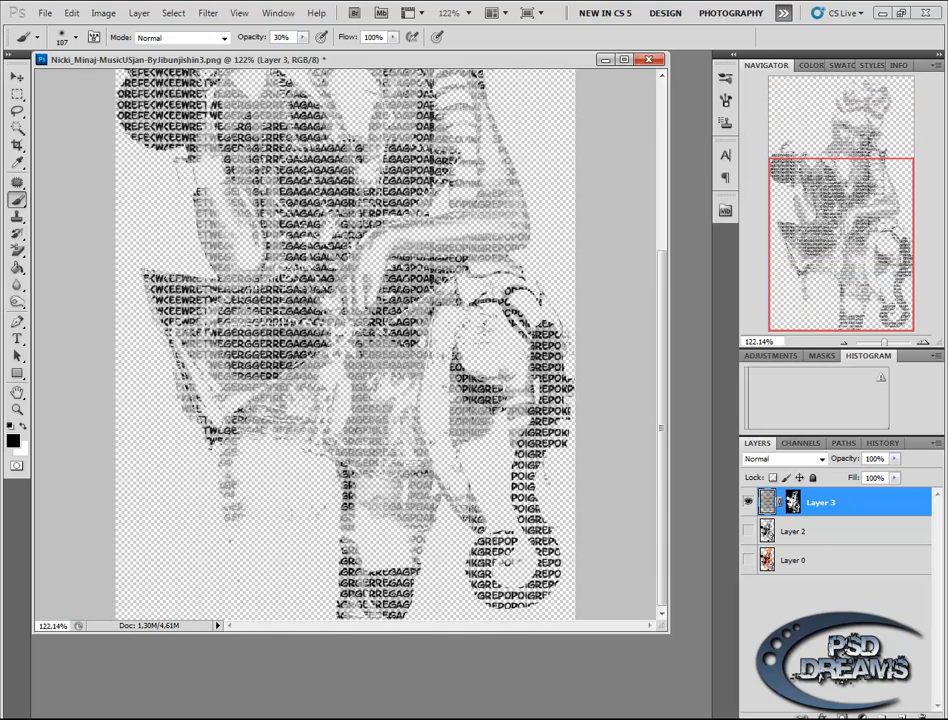
# Step: Set the brush size to 37 px and darken the finer details of the face and arm on Layer 3
pyautogui.scroll(8, 345, 340)
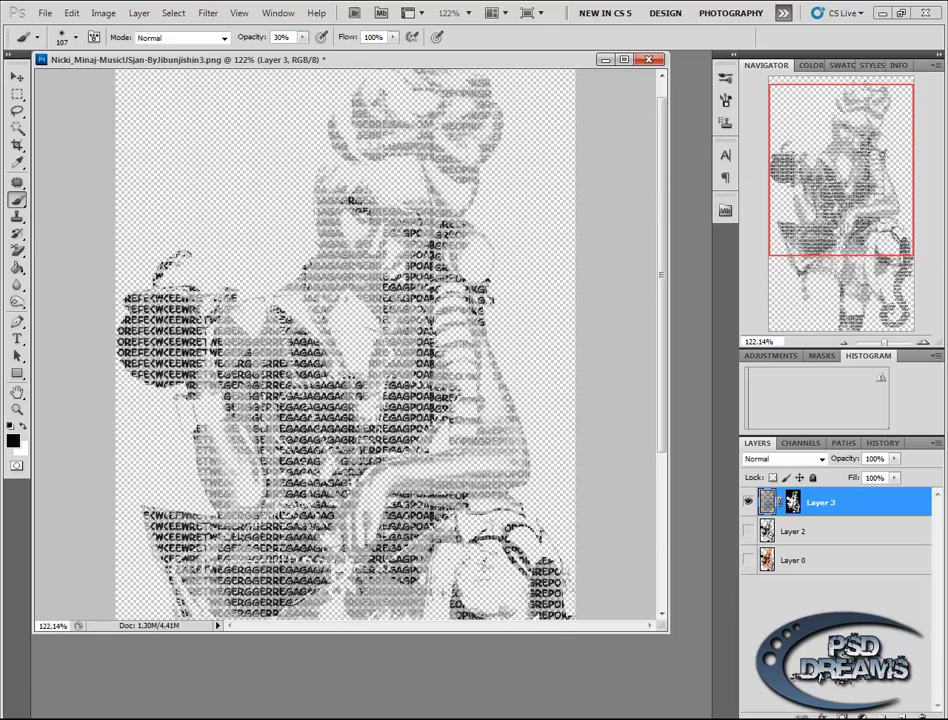
pyautogui.click(70, 33)
pyautogui.write('67')
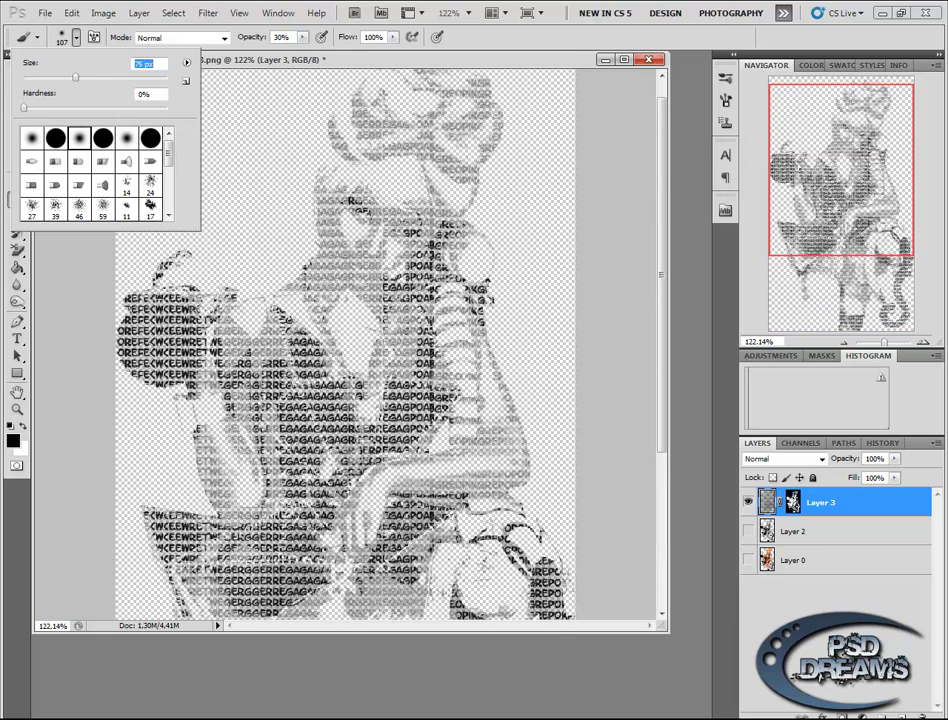
pyautogui.write('37')
pyautogui.press('Return')
pyautogui.moveTo(382, 210)
pyautogui.mouseDown()
pyautogui.moveTo(412, 215)
pyautogui.moveTo(402, 254)
pyautogui.mouseUp()
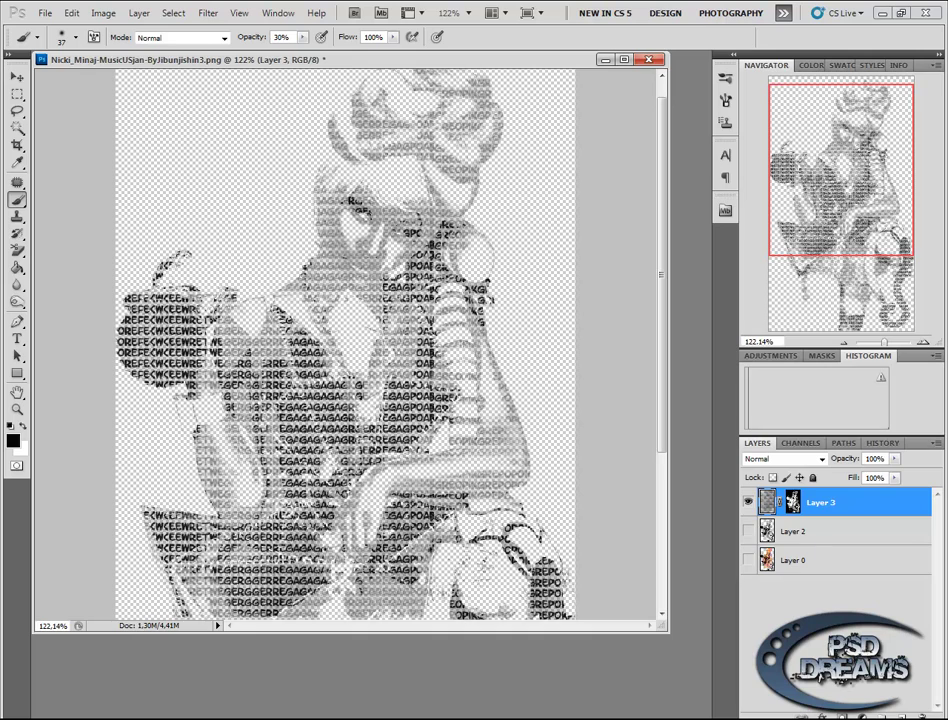
pyautogui.scroll(-2, 345, 345)
pyautogui.scroll(-4, 345, 345)
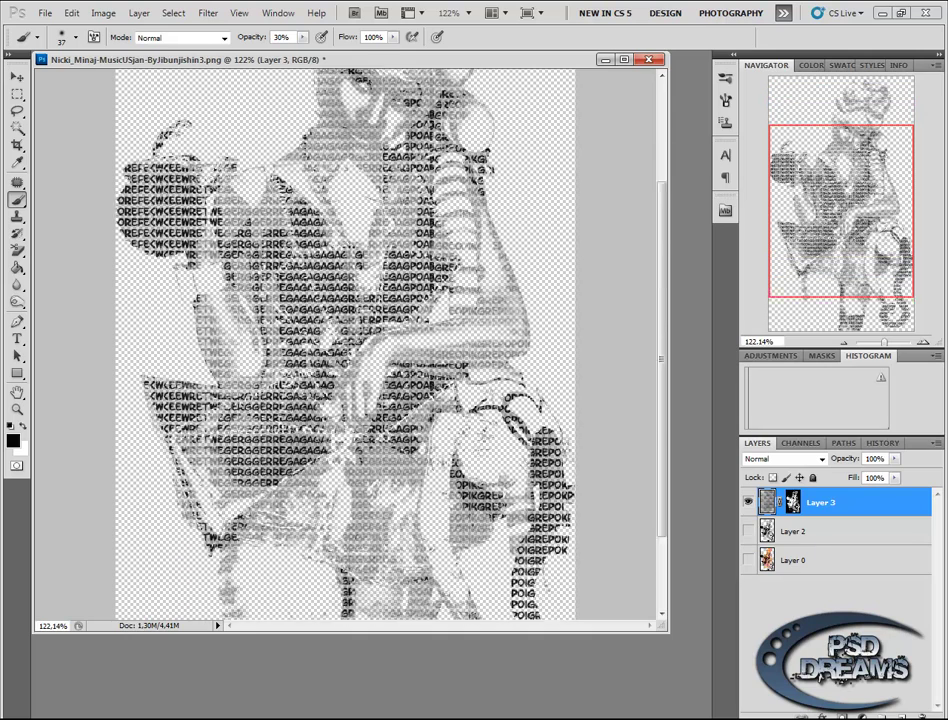
pyautogui.scroll(4, 345, 345)
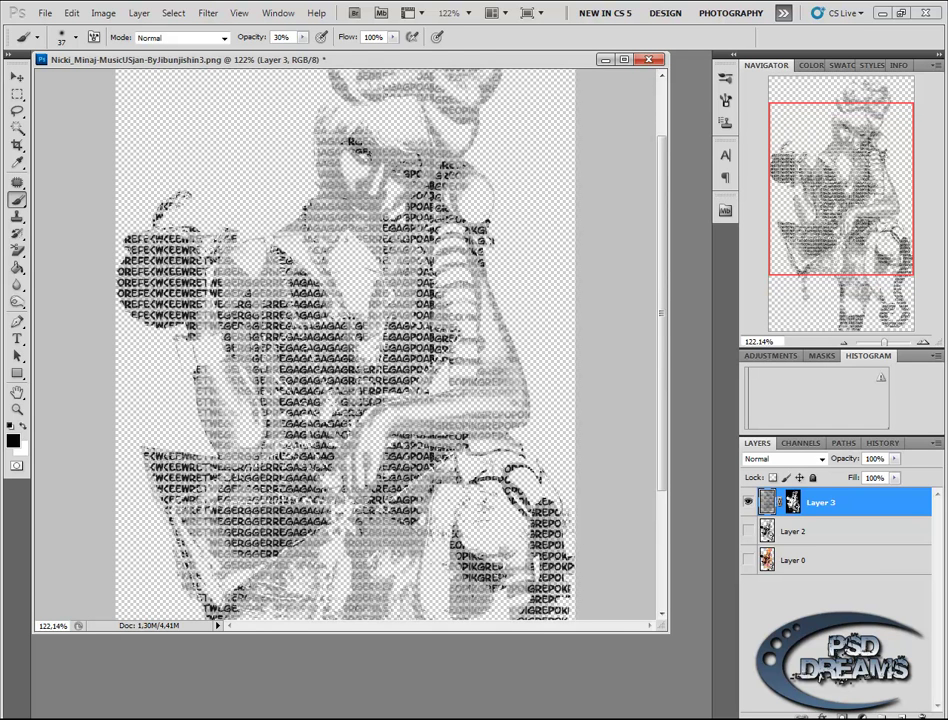
# Step: Add a new layer, fill it with the white background colour, and move it below Layer 3
pyautogui.click(902, 717)
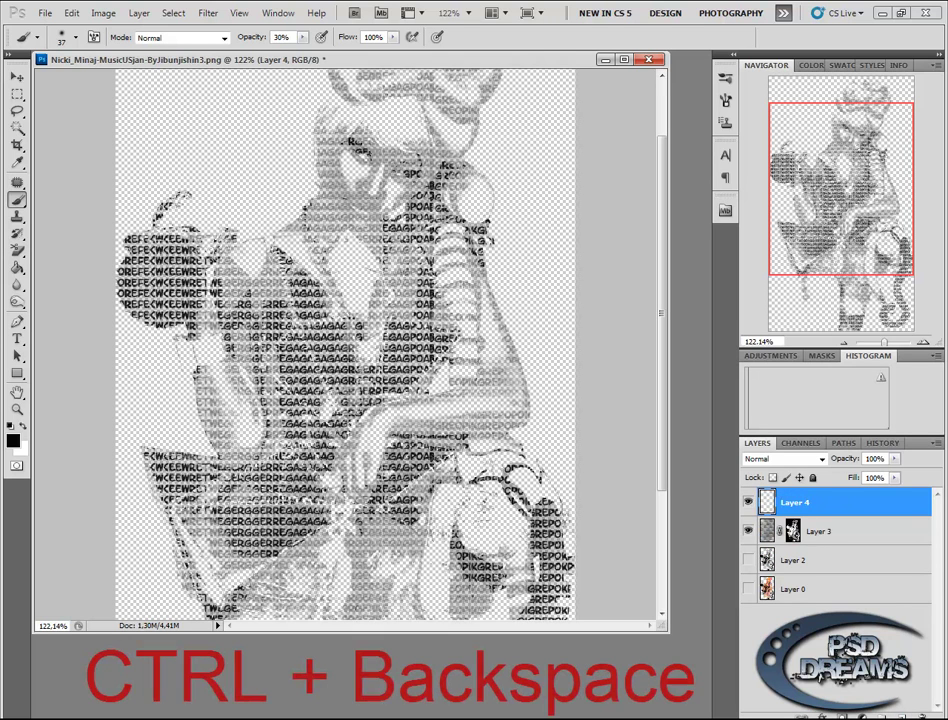
pyautogui.hotkey('ctrl', 'BackSpace')
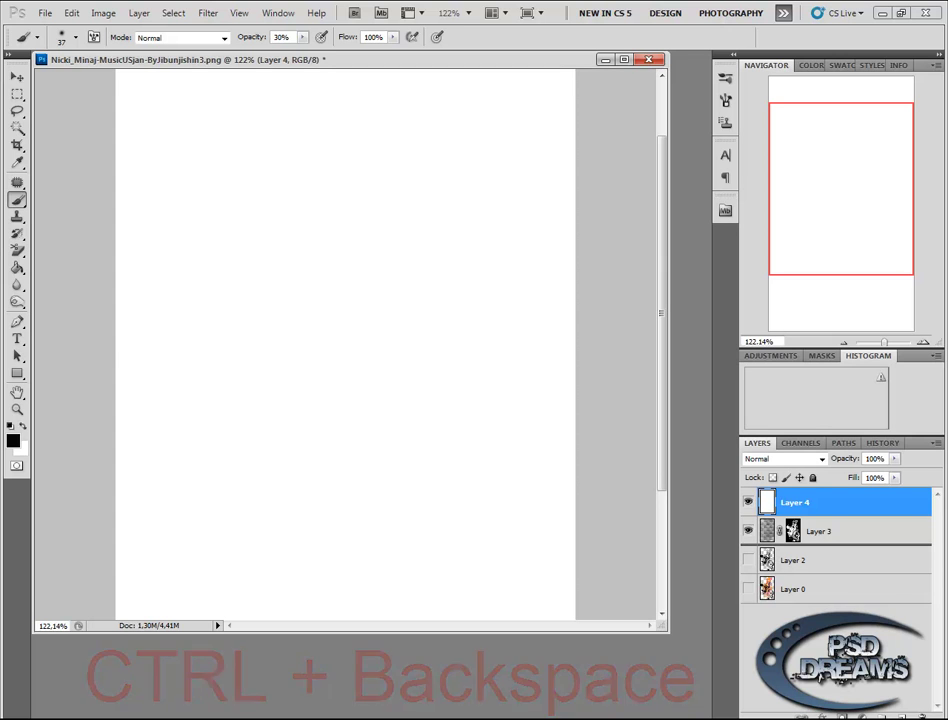
pyautogui.hotkey('ctrl', '[')
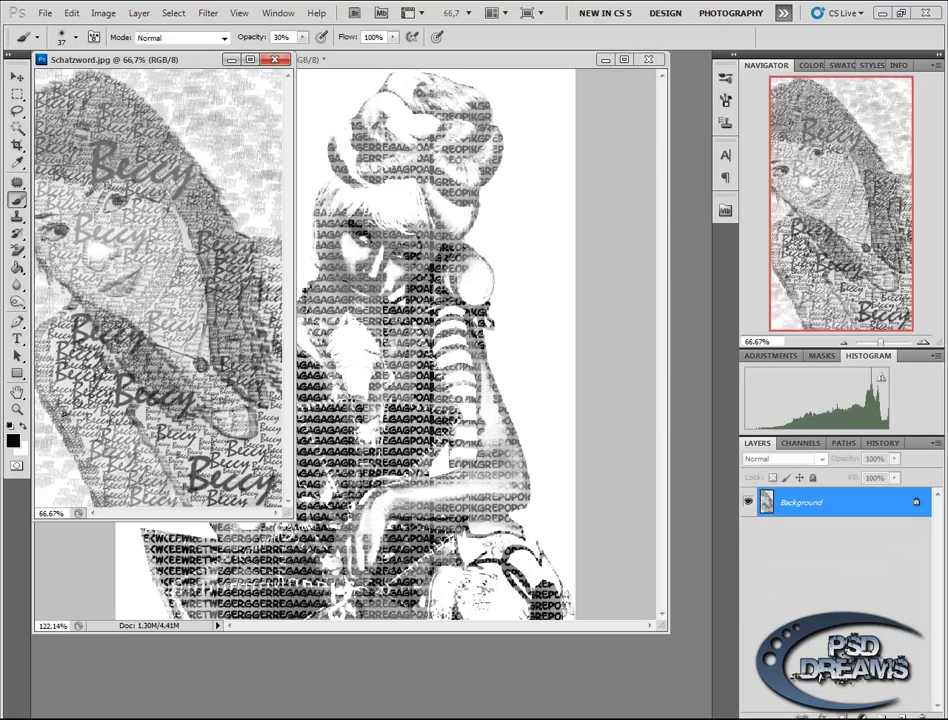
# Step: View the Schatzword.jpg example portrait beside the artwork and close it
pyautogui.moveTo(150, 60); pyautogui.dragTo(323, 71)
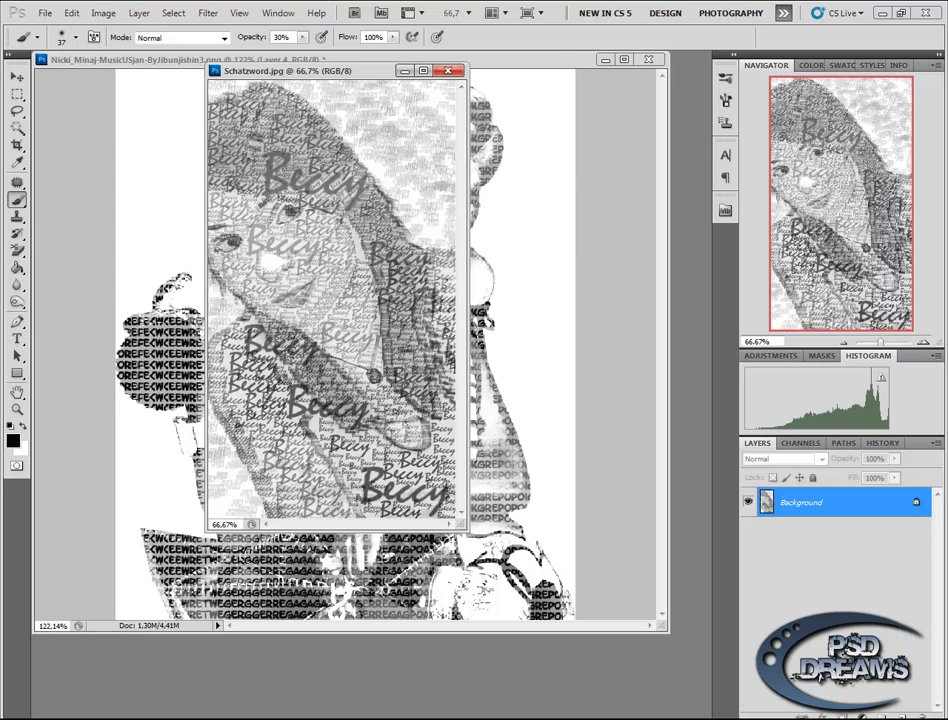
pyautogui.click(448, 71)
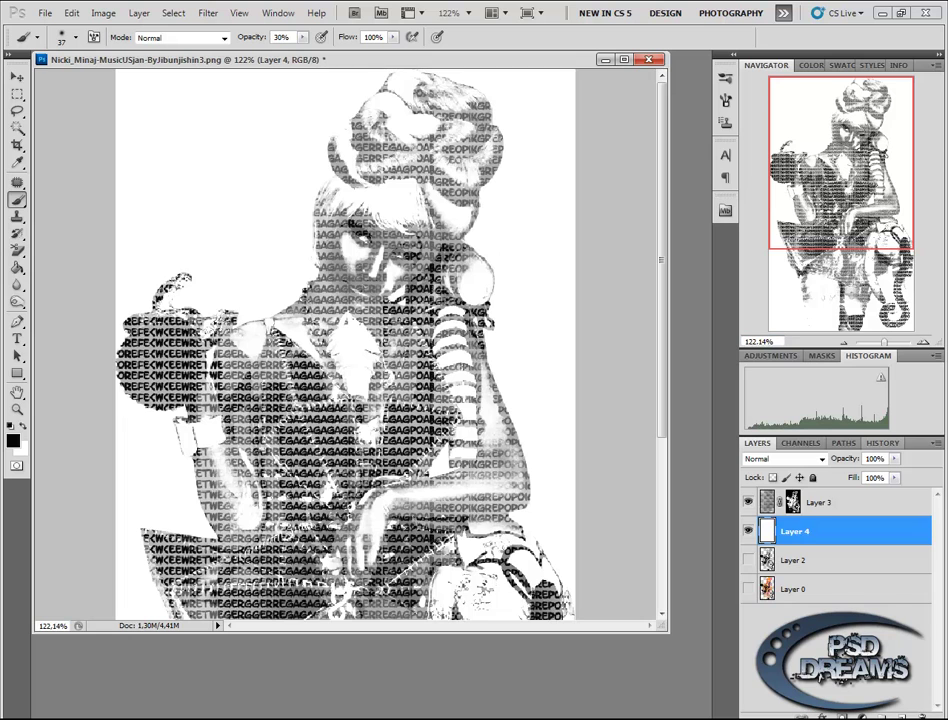
# Step: Apply a Gradient Overlay to Layer 3 using the Red, Purple, Blue preset
pyautogui.click(820, 503)
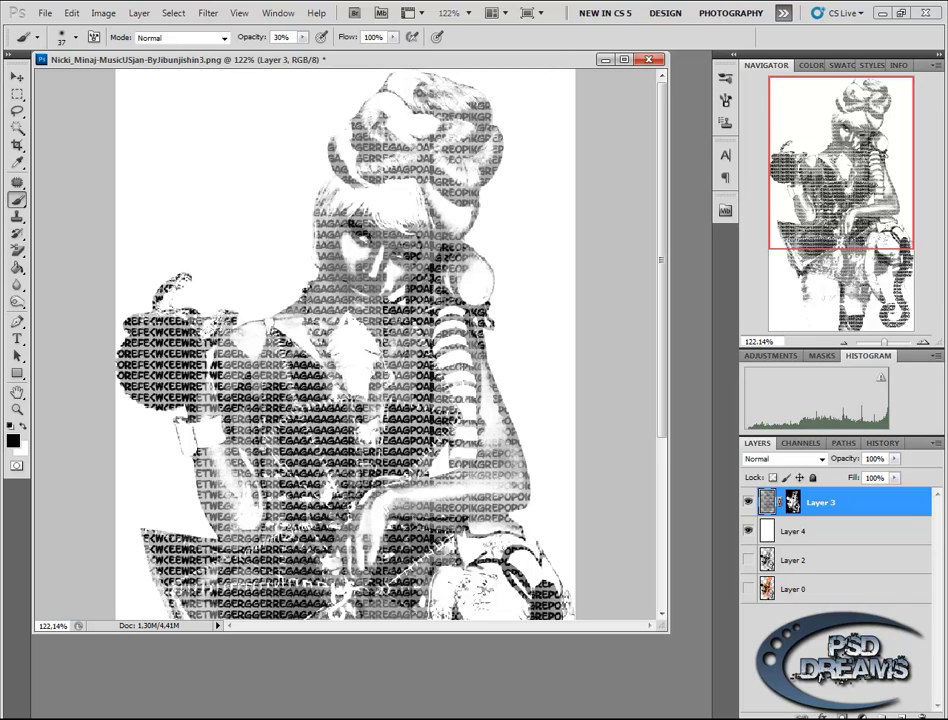
pyautogui.rightClick(818, 531)
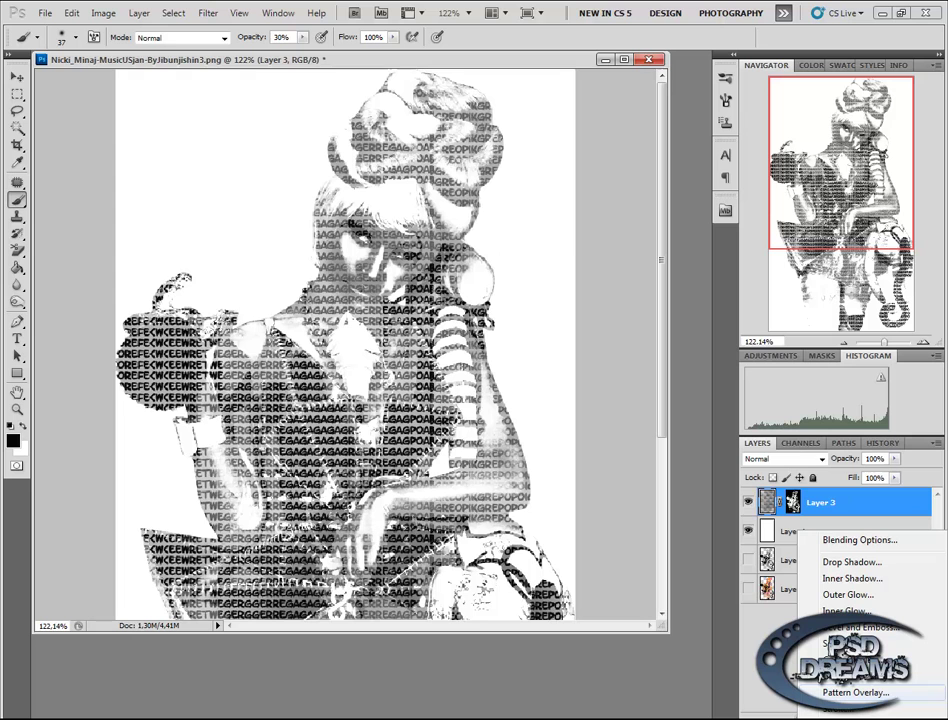
pyautogui.click(855, 676)
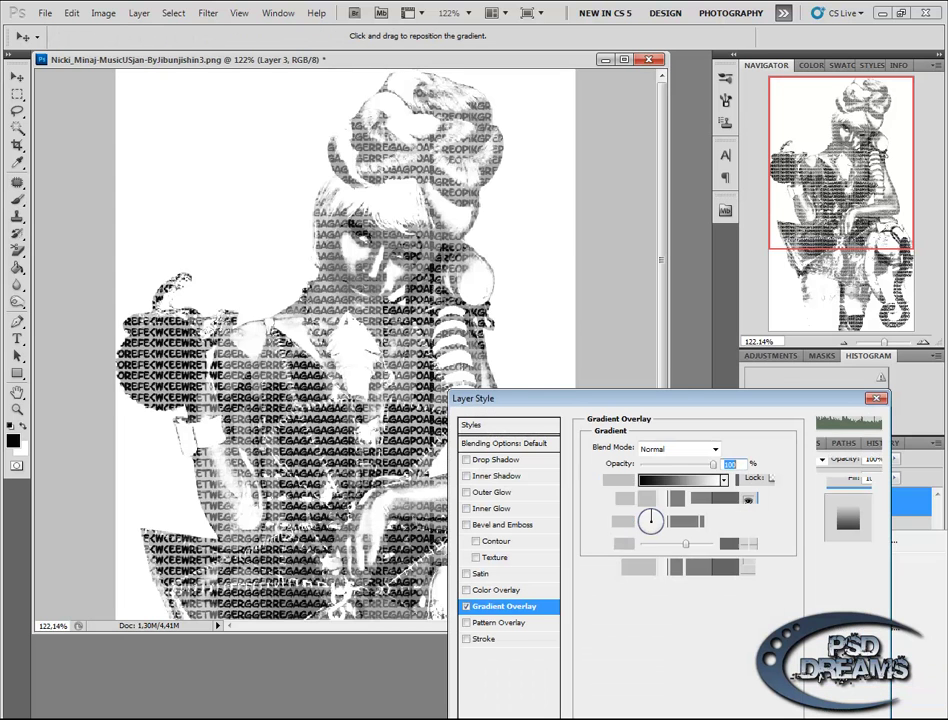
pyautogui.click(678, 479)
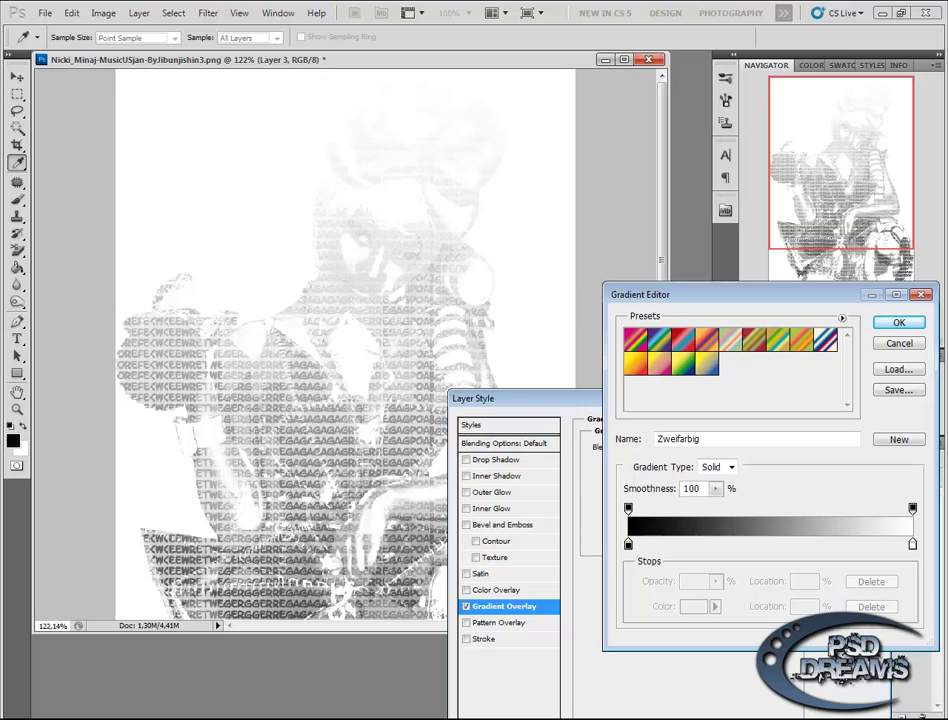
pyautogui.click(635, 340)
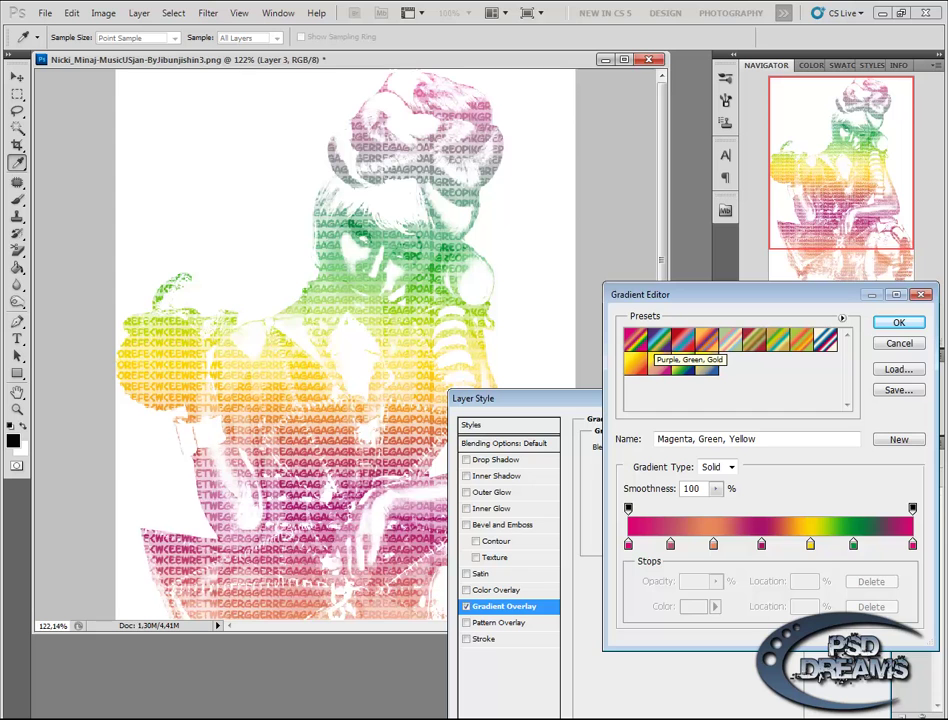
pyautogui.click(655, 345)
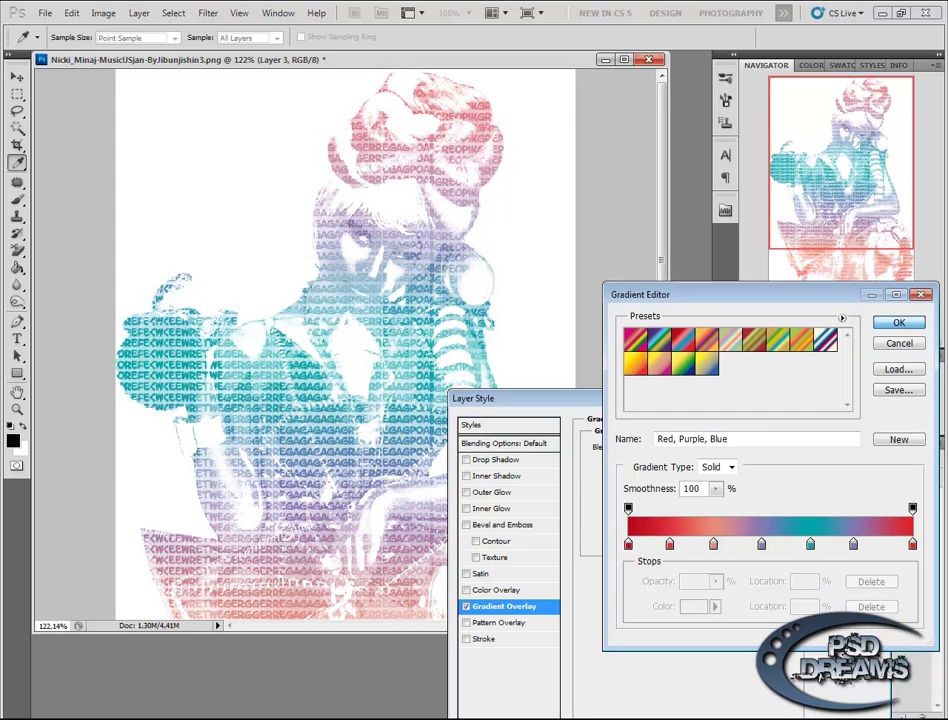
pyautogui.click(899, 322)
pyautogui.click(849, 424)
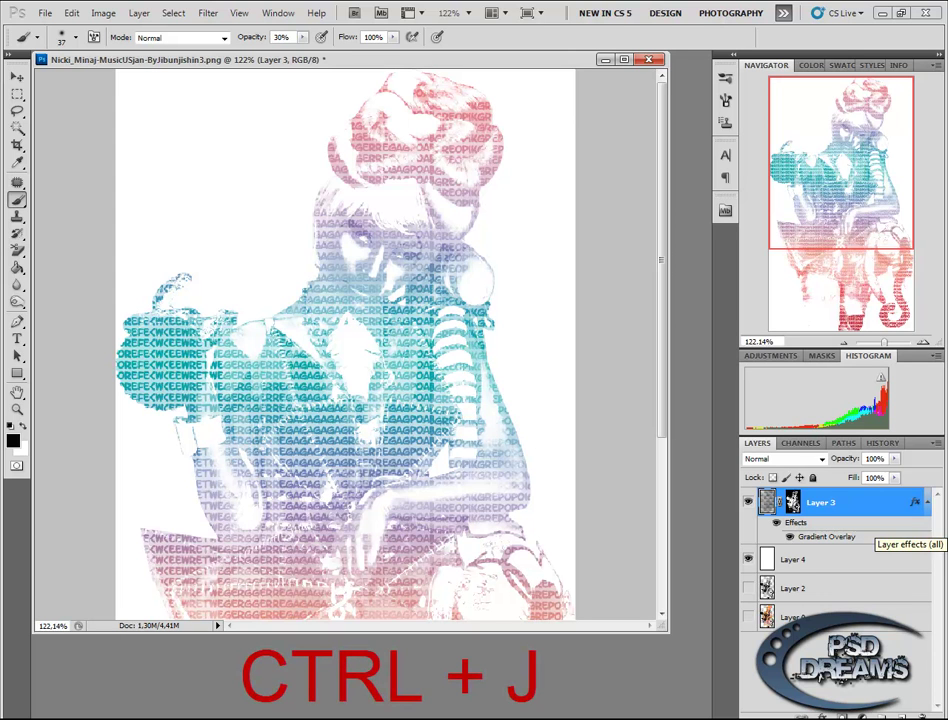
# Step: Duplicate Layer 3 to intensify the colours and flatten the image, discarding the hidden layers
pyautogui.hotkey('ctrl', 'j')
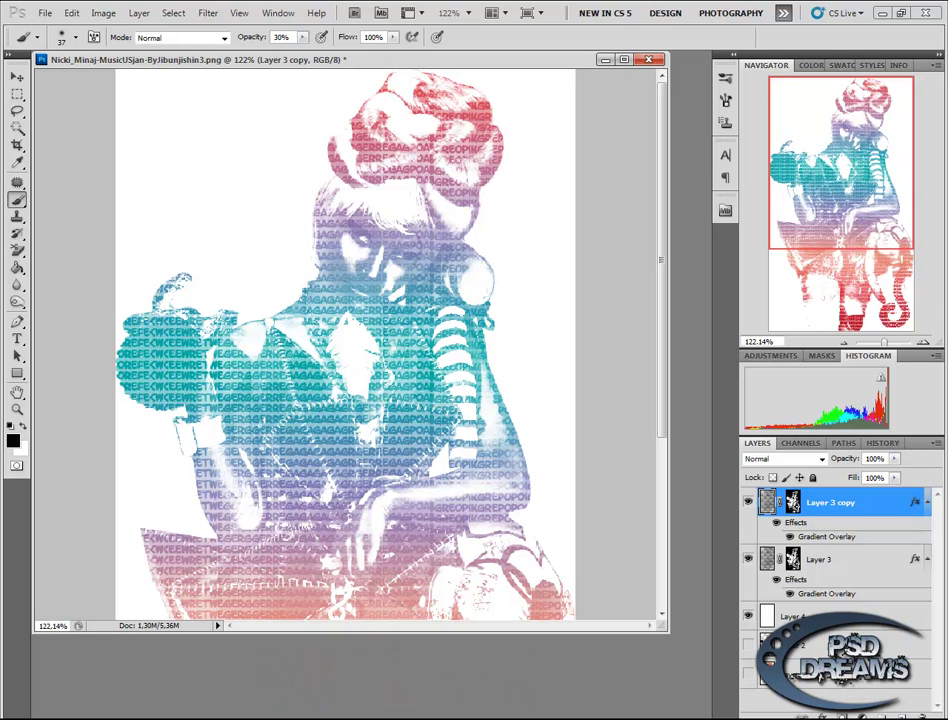
pyautogui.rightClick(790, 502)
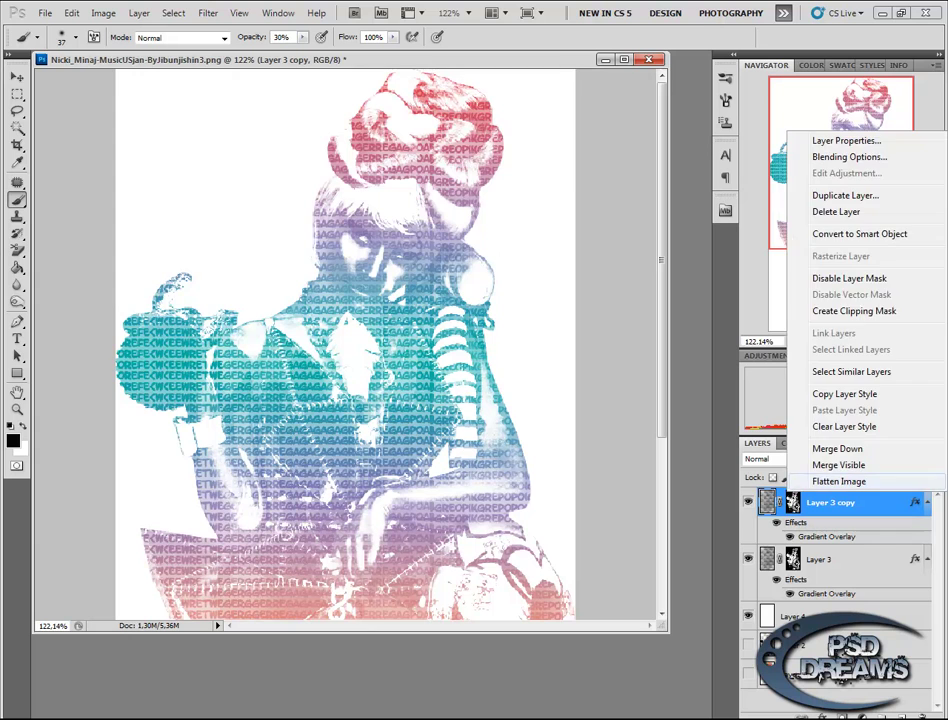
pyautogui.click(830, 597)
pyautogui.press('Return')
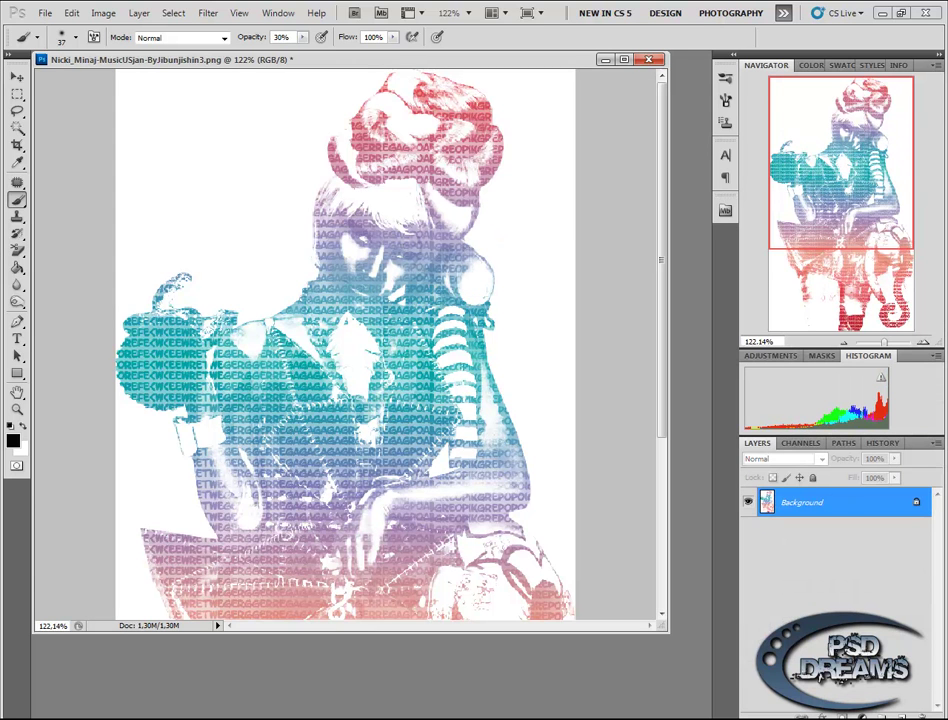